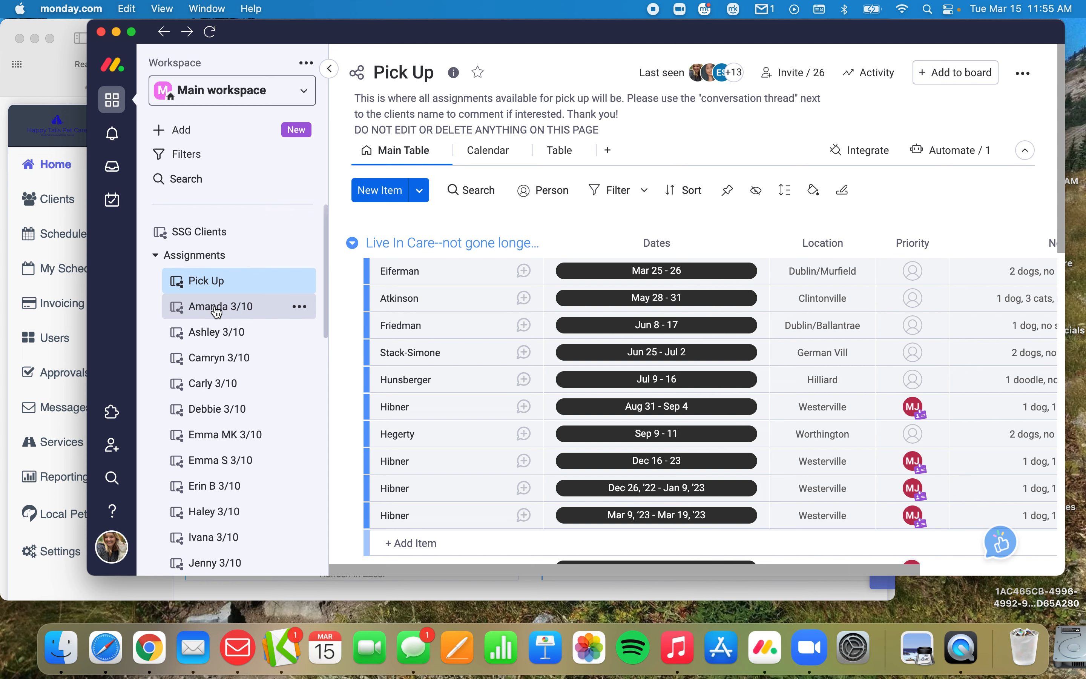
Open the first sitter's 3/10 assignment board, and in Safari filter the Time To Pet scheduler to that same sitter.
click(217, 309)
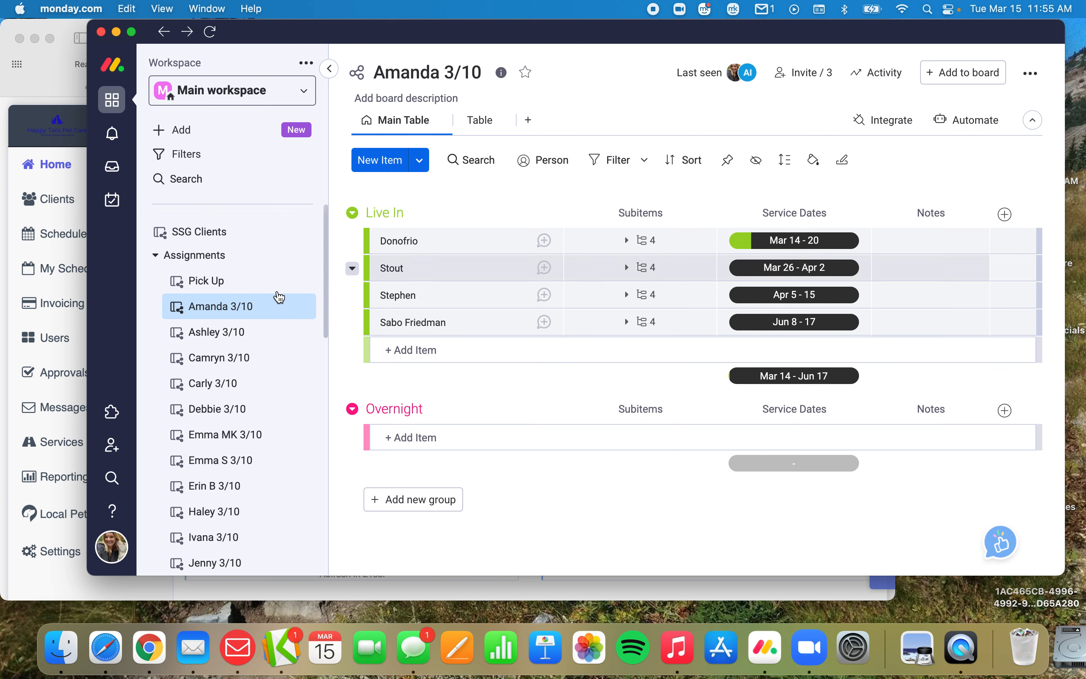
click(71, 264)
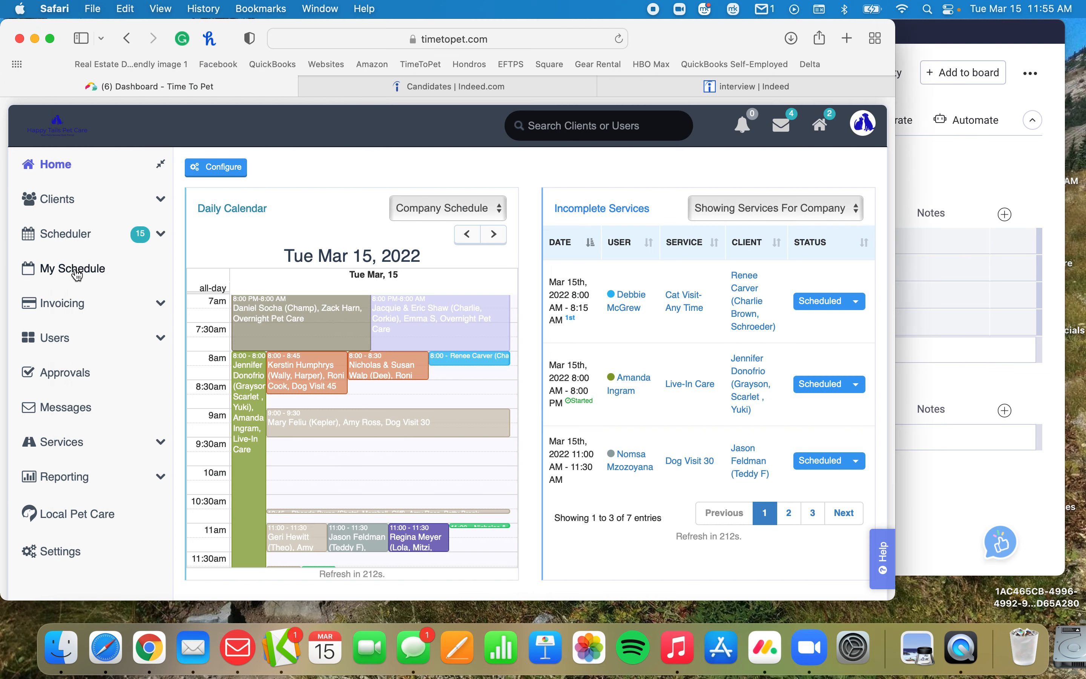
click(38, 238)
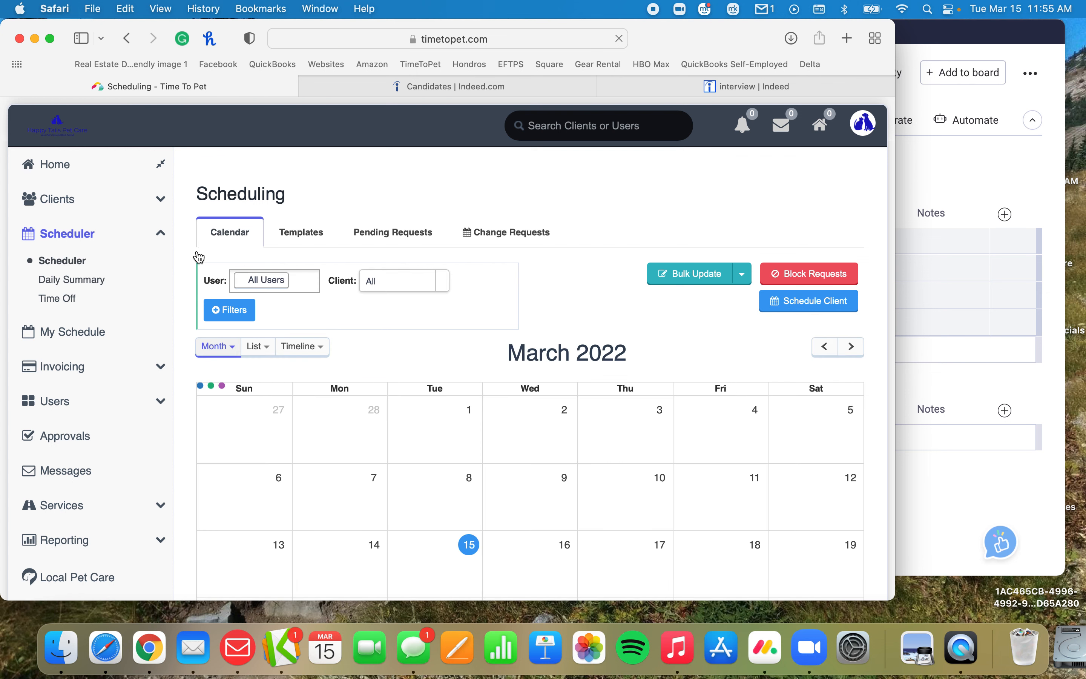
click(305, 281)
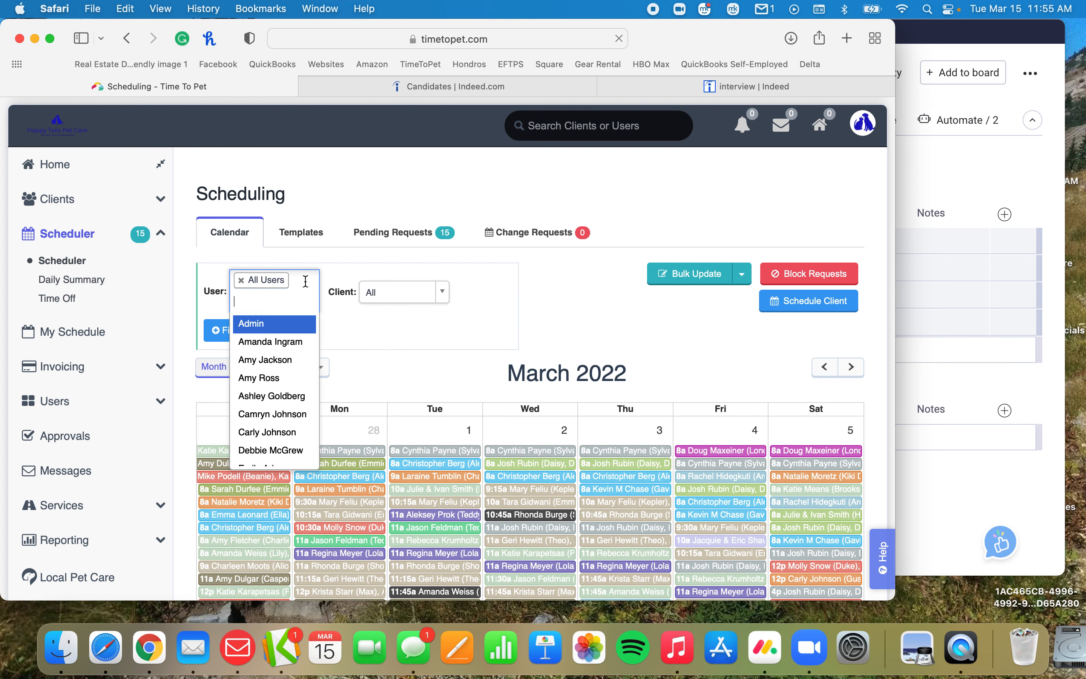
click(258, 346)
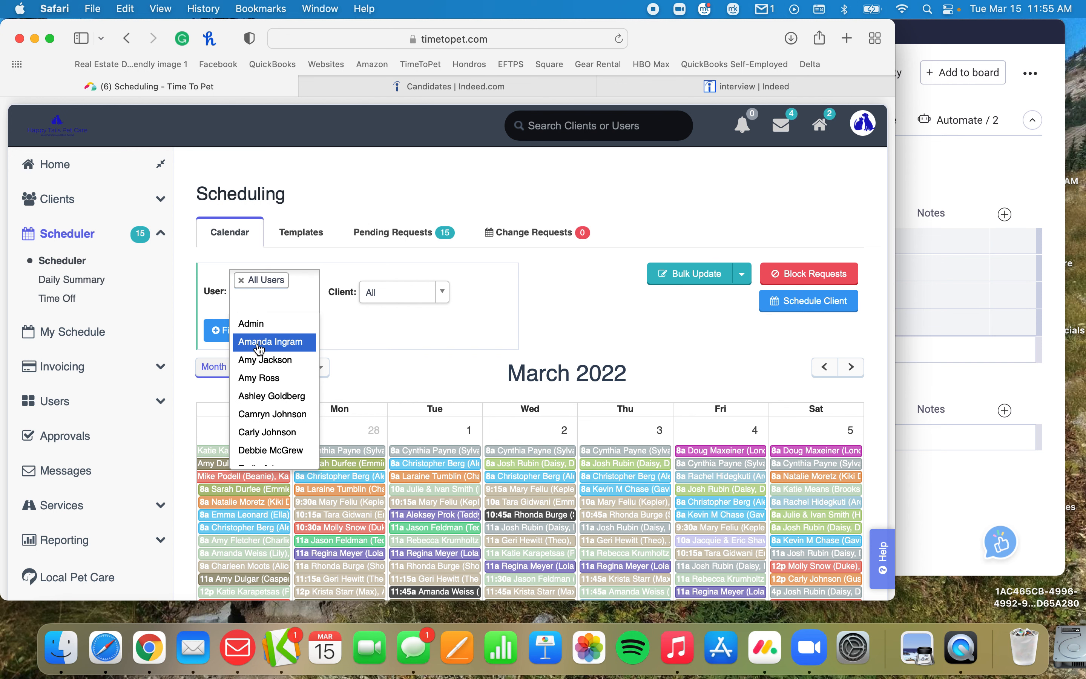
scroll(499, 370, down, 5)
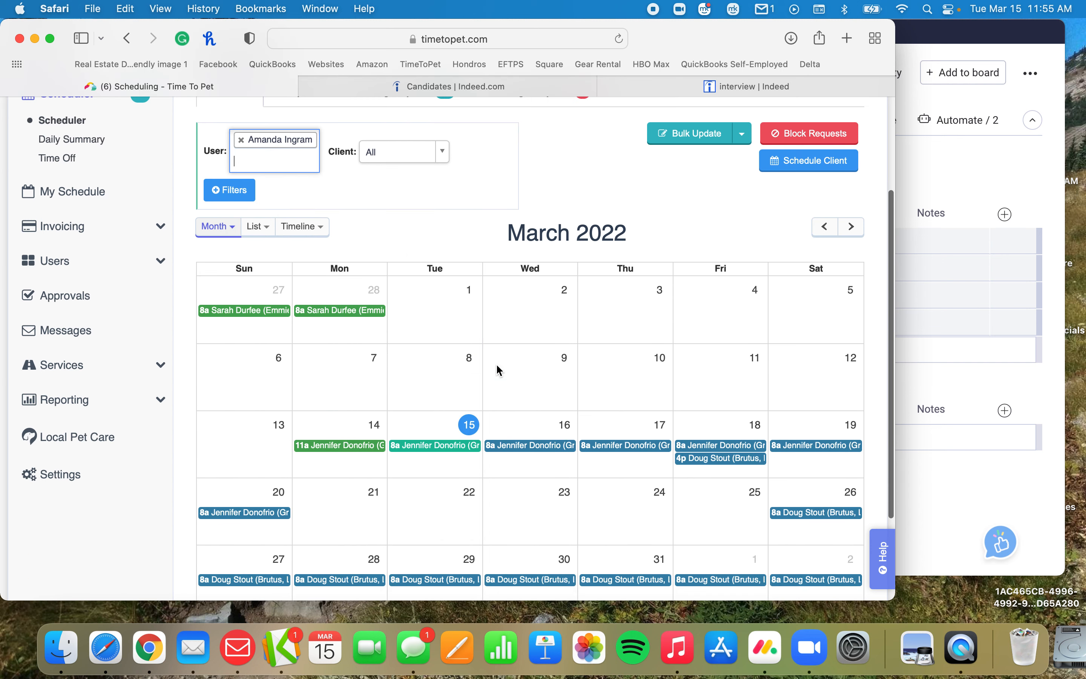
Narrow the Safari and monday.com windows and move the board window aside so both can be compared.
drag(893, 23, 668, 20)
click(779, 110)
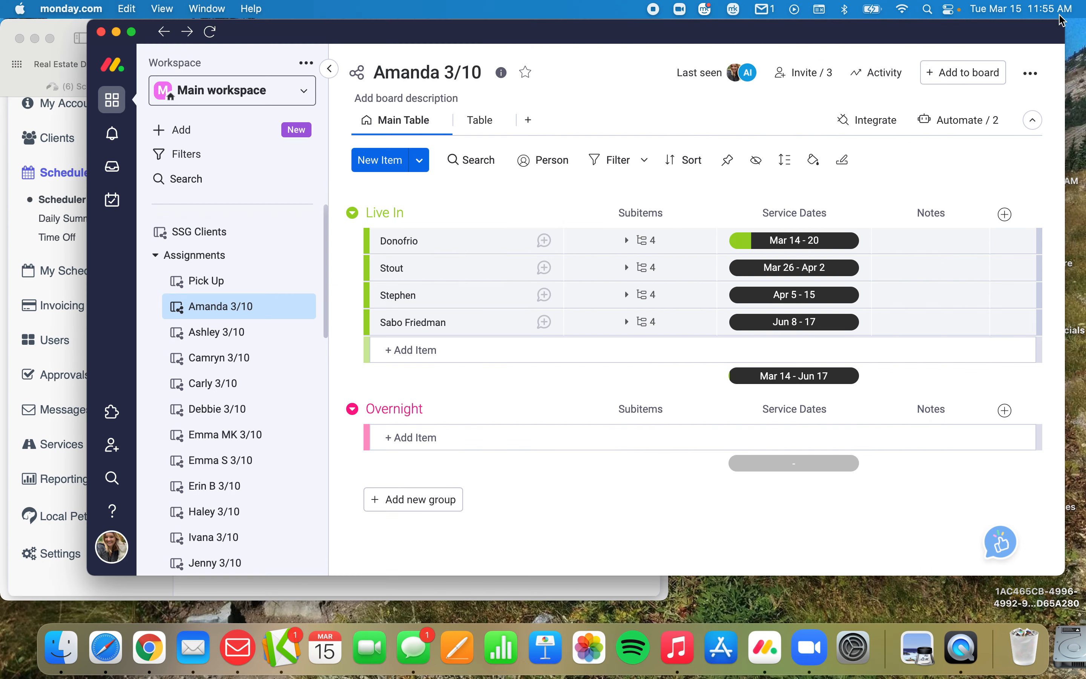
drag(1060, 28, 834, 28)
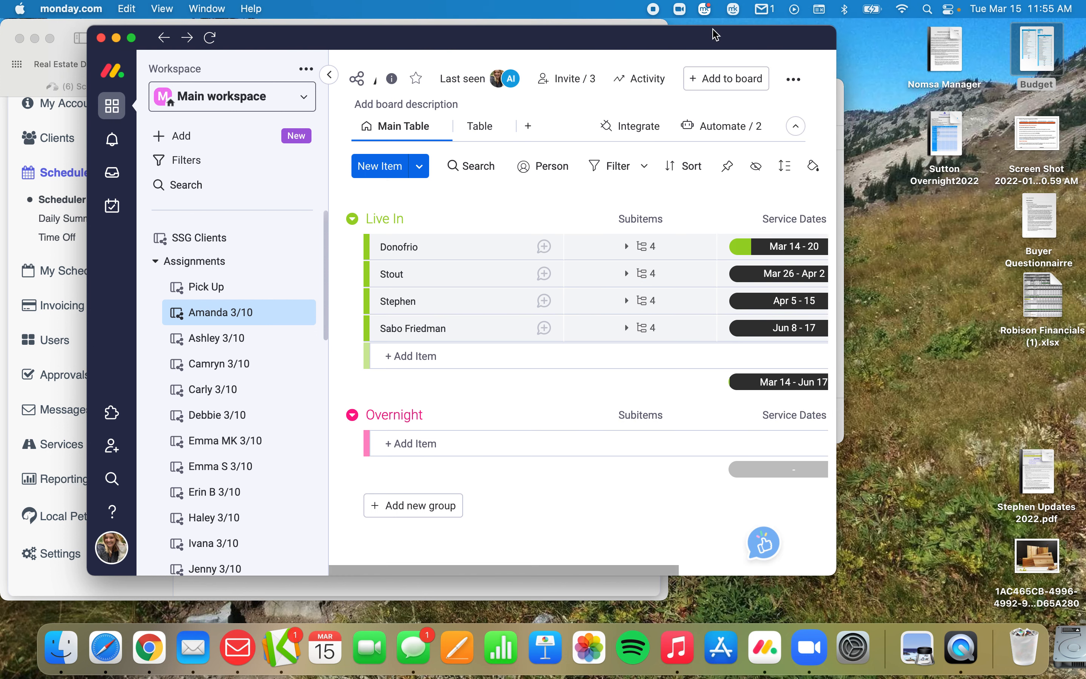
drag(638, 41, 888, 36)
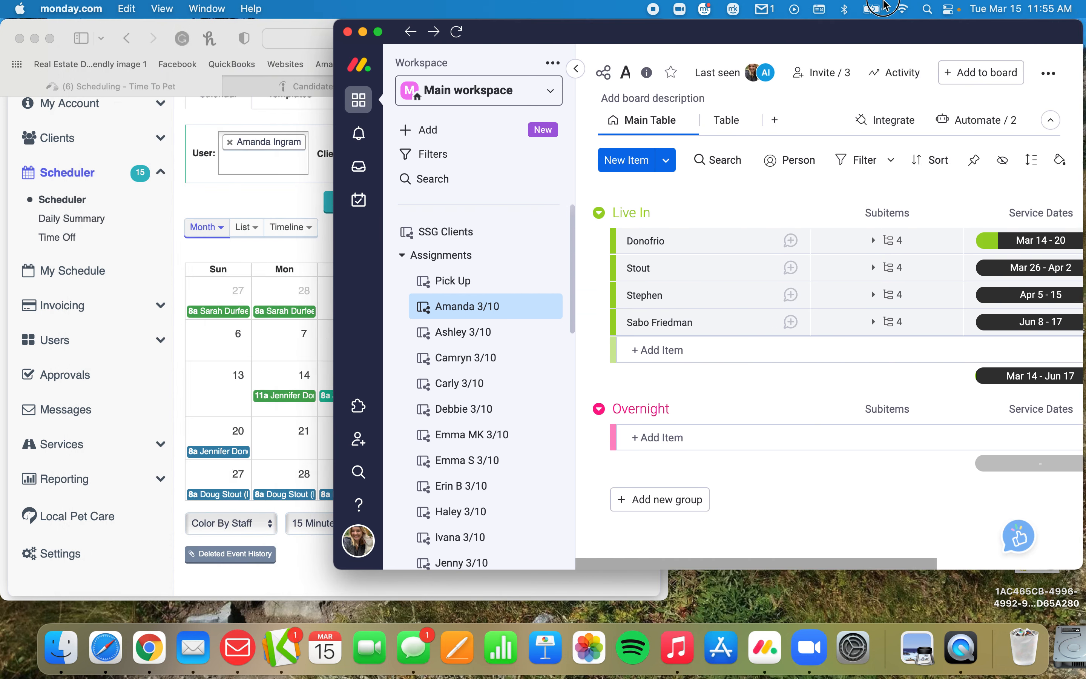
Delete the Mar 14 - 20 item from the Live In group of the sitter's monday.com board.
click(173, 296)
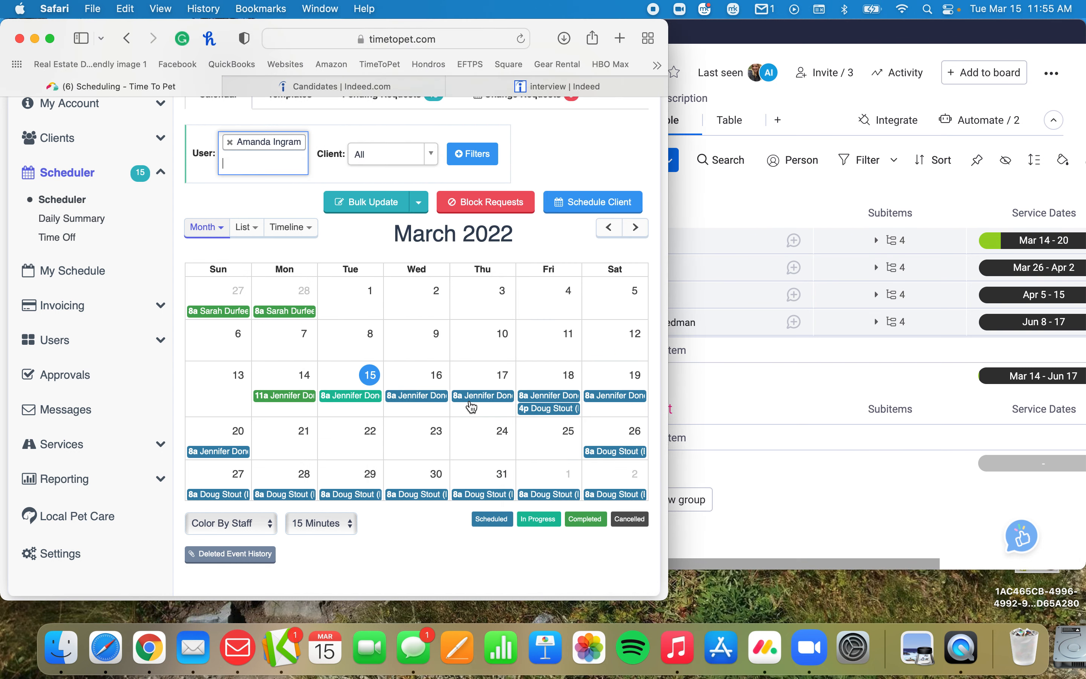
click(829, 399)
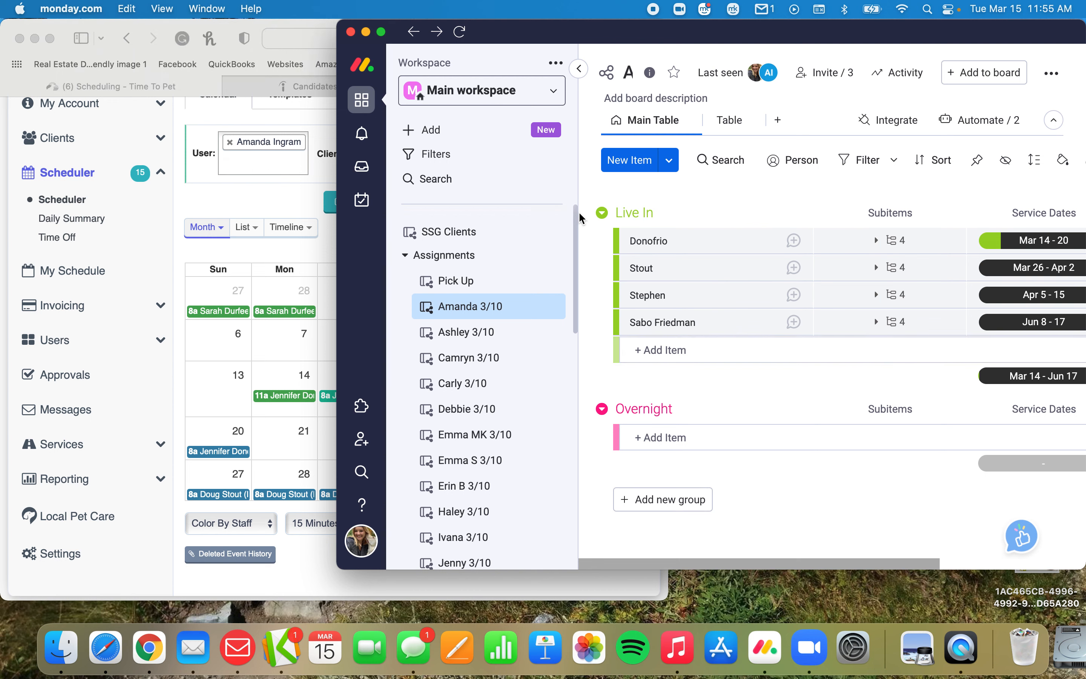
click(602, 242)
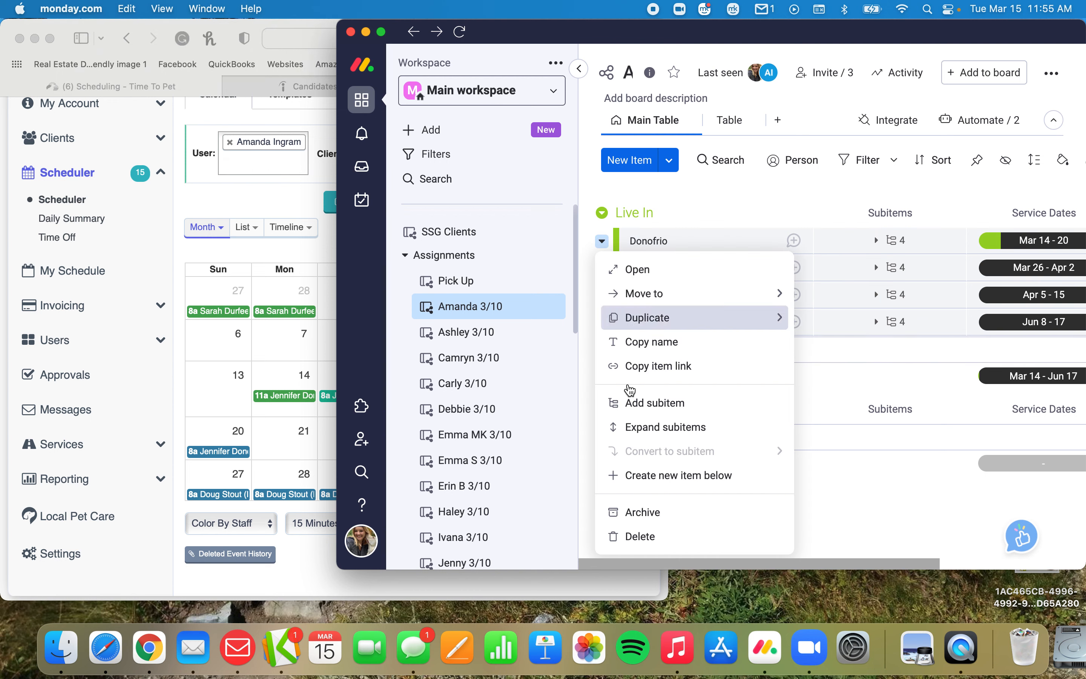
click(631, 537)
click(891, 162)
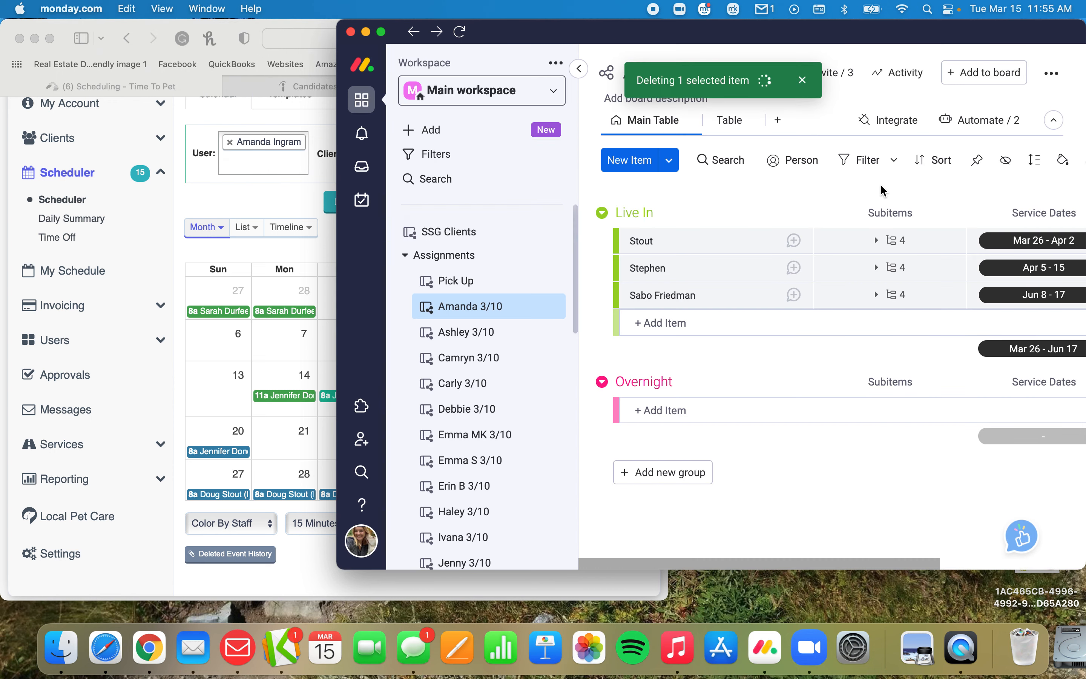
In the Time To Pet scheduler in Safari, check the sitter's April 2022 bookings and the details of the April 8 visit.
click(238, 353)
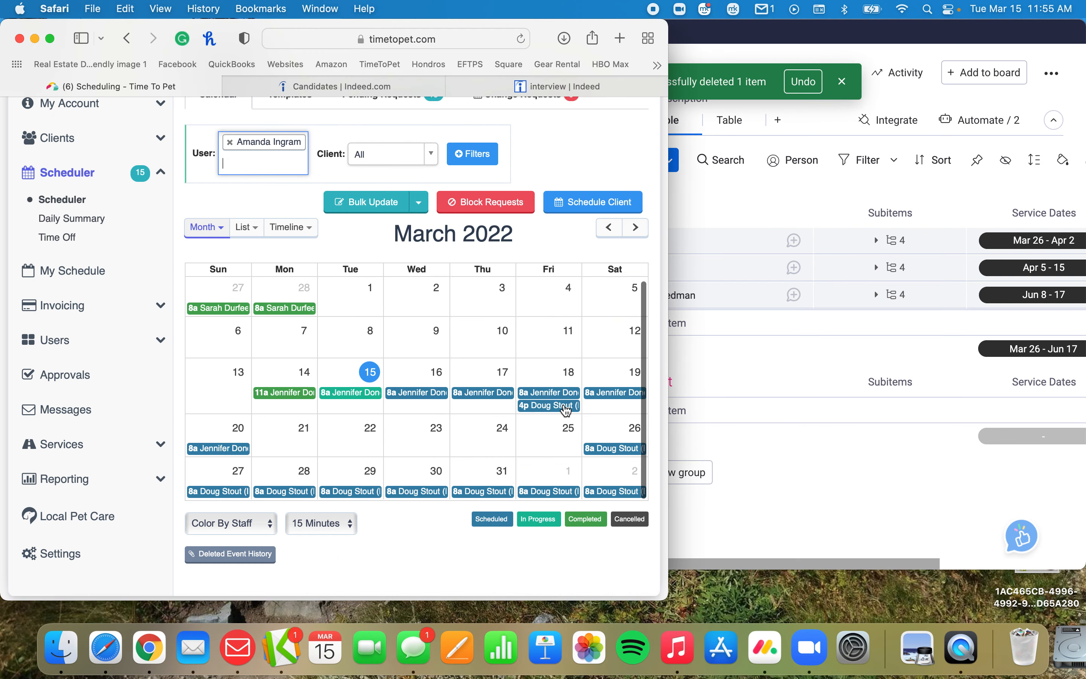
click(632, 228)
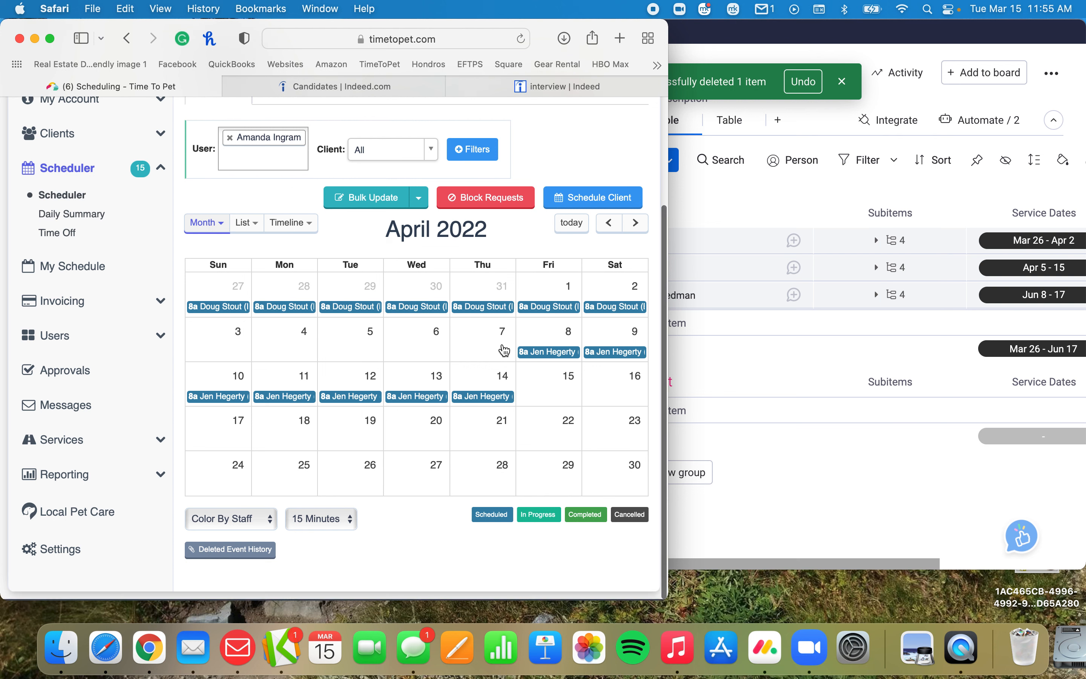
click(710, 337)
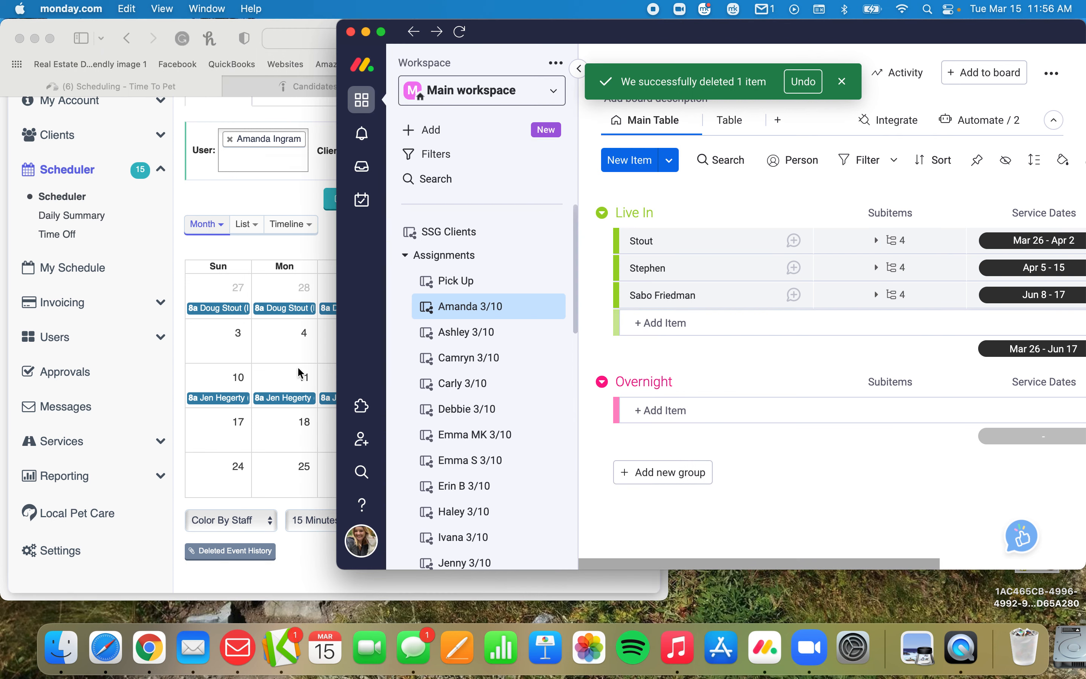
click(273, 393)
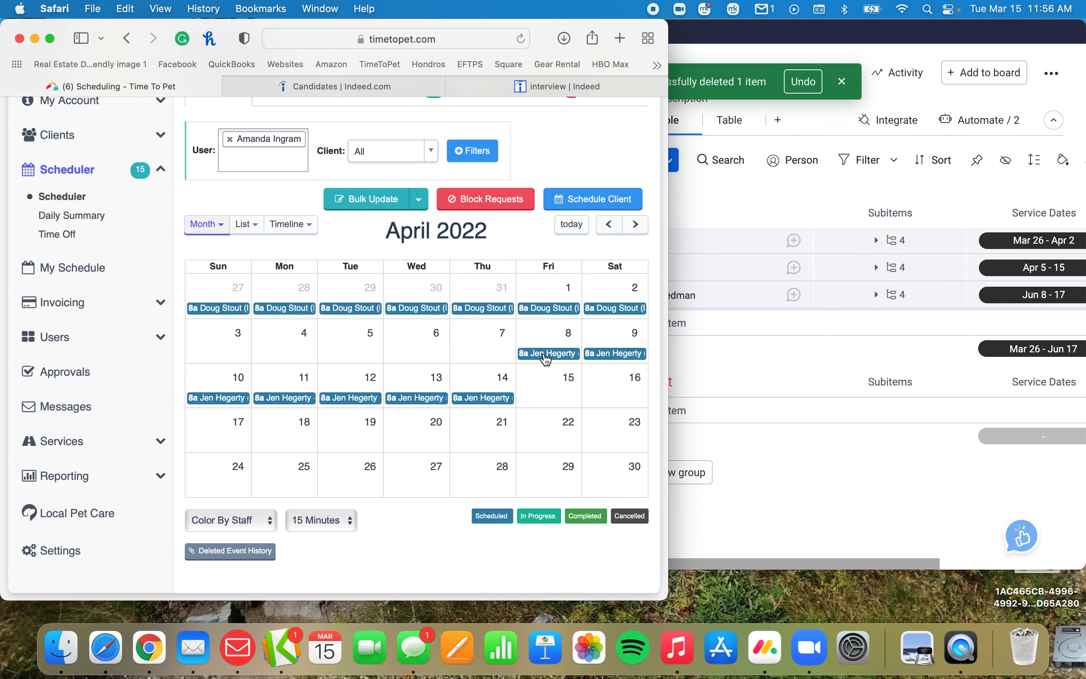
click(547, 354)
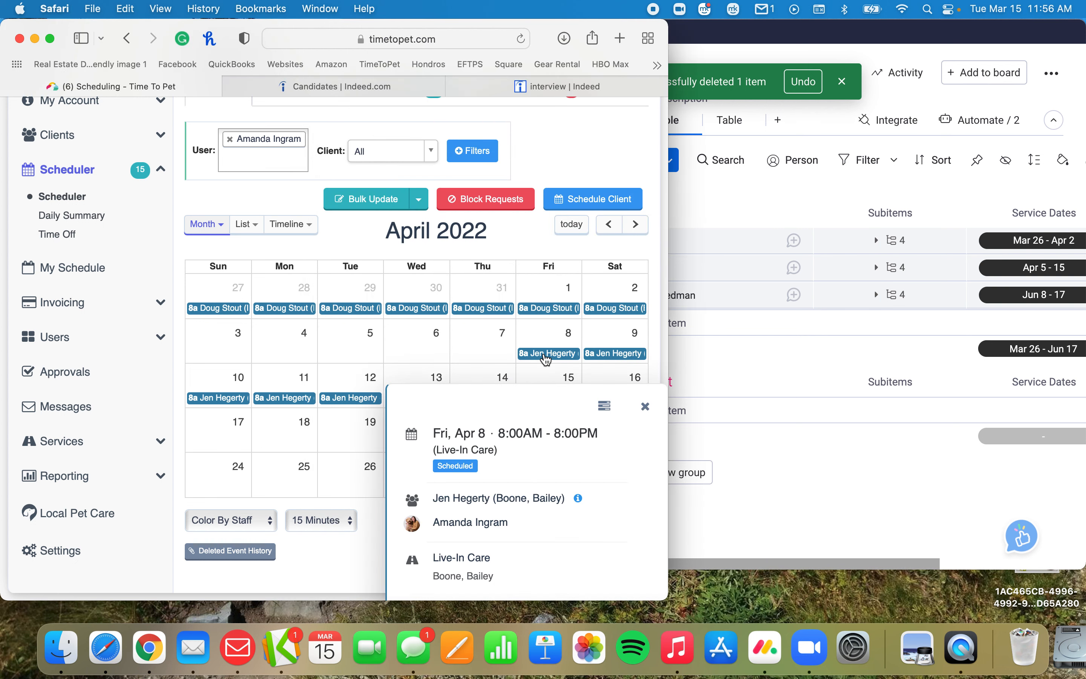
click(645, 407)
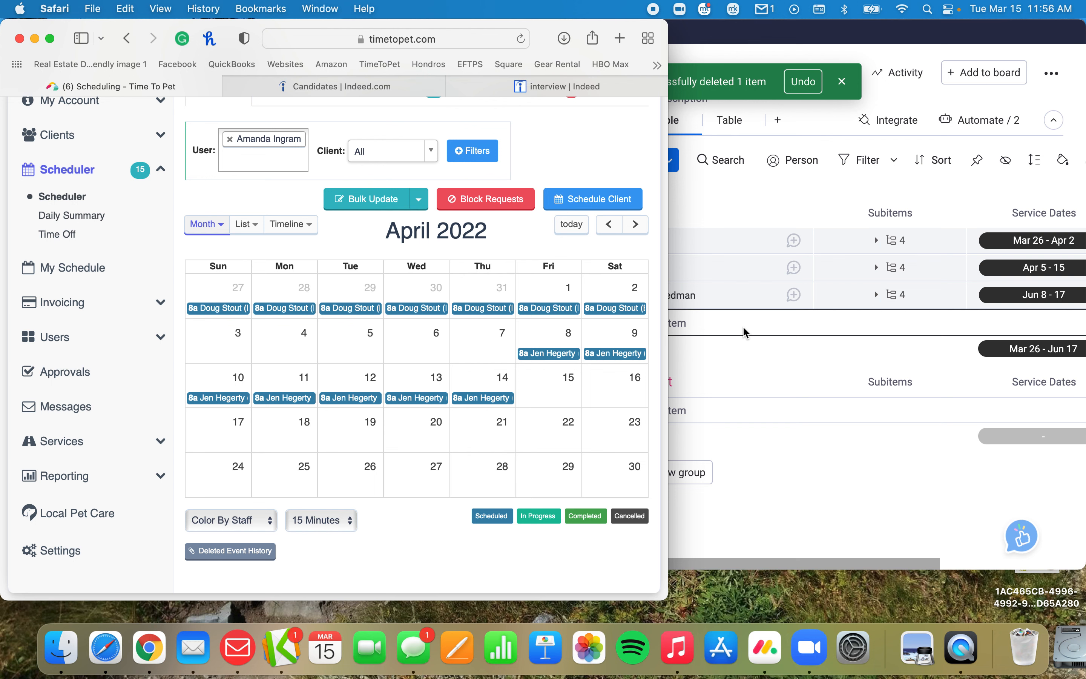
Back in monday.com, expand the subitems of the Jun 8 - 17 Live In item and review their columns.
click(736, 373)
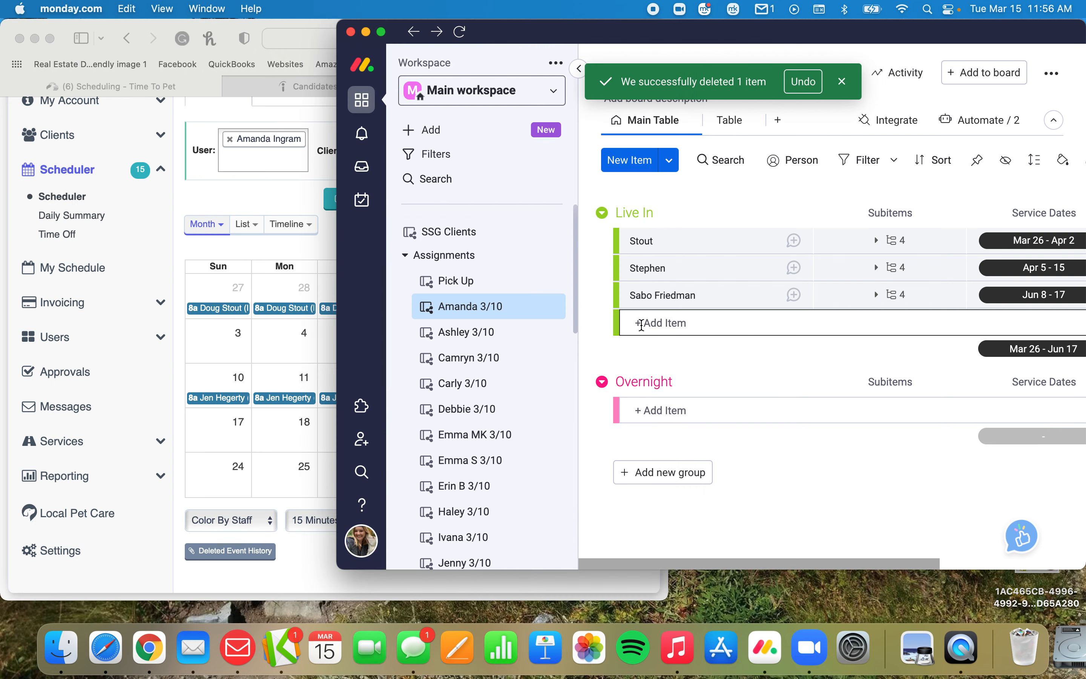
scroll(646, 325, right, 2)
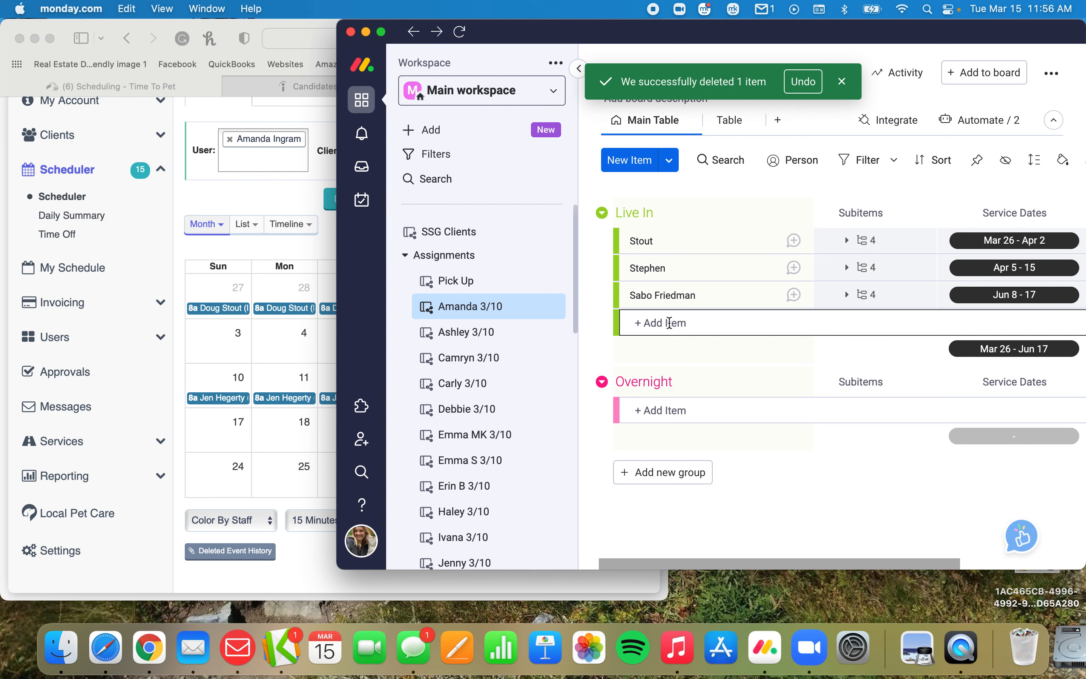
click(860, 295)
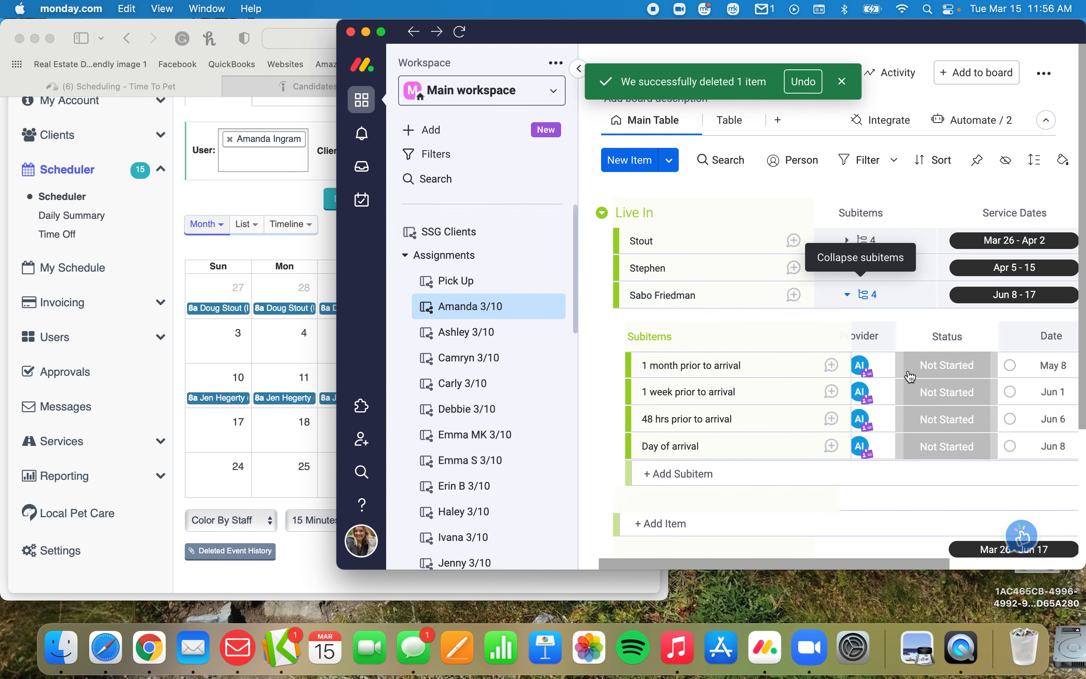
scroll(965, 393, right, 3)
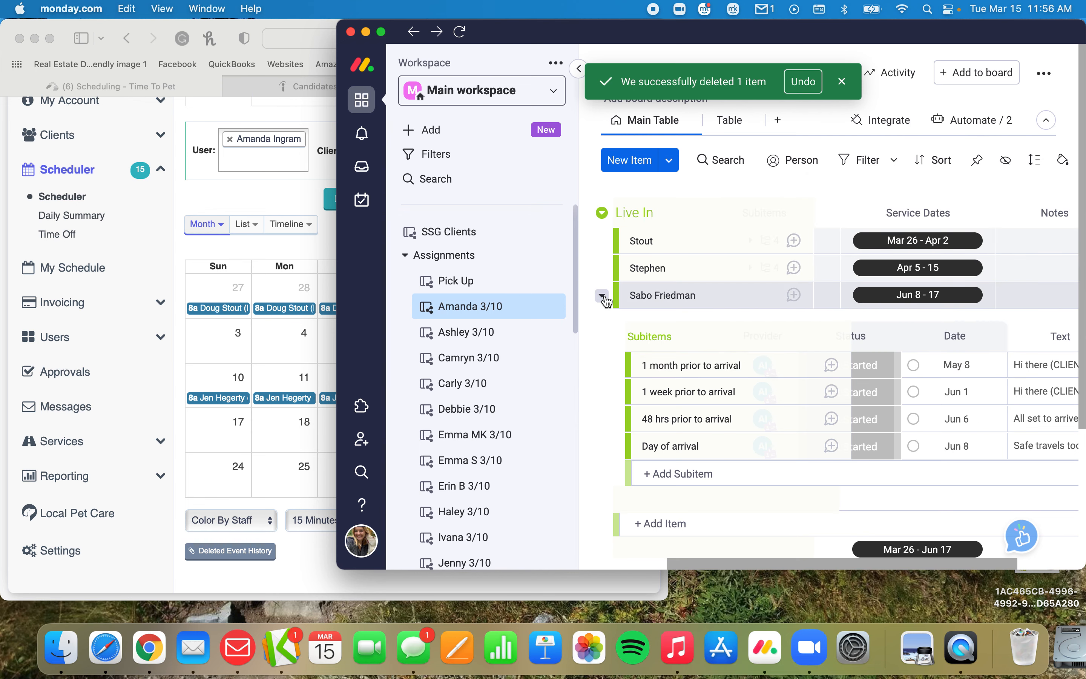
Duplicate the Apr 5 - 15 item in the Live In group without its updates.
click(603, 296)
mouse_move(606, 301)
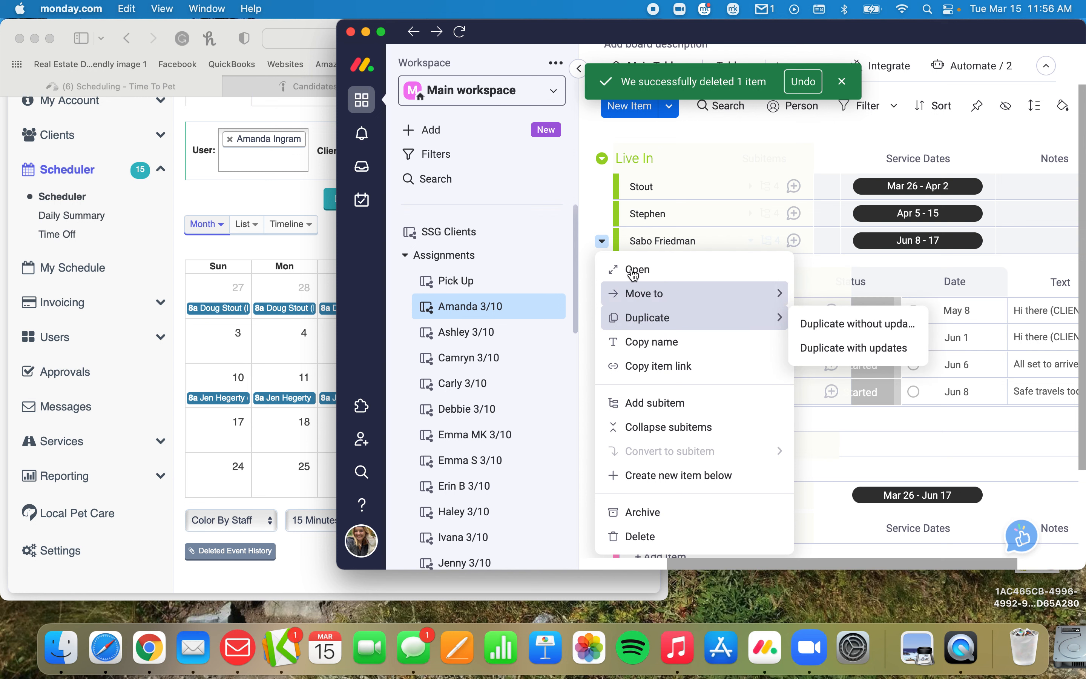
click(594, 216)
click(605, 216)
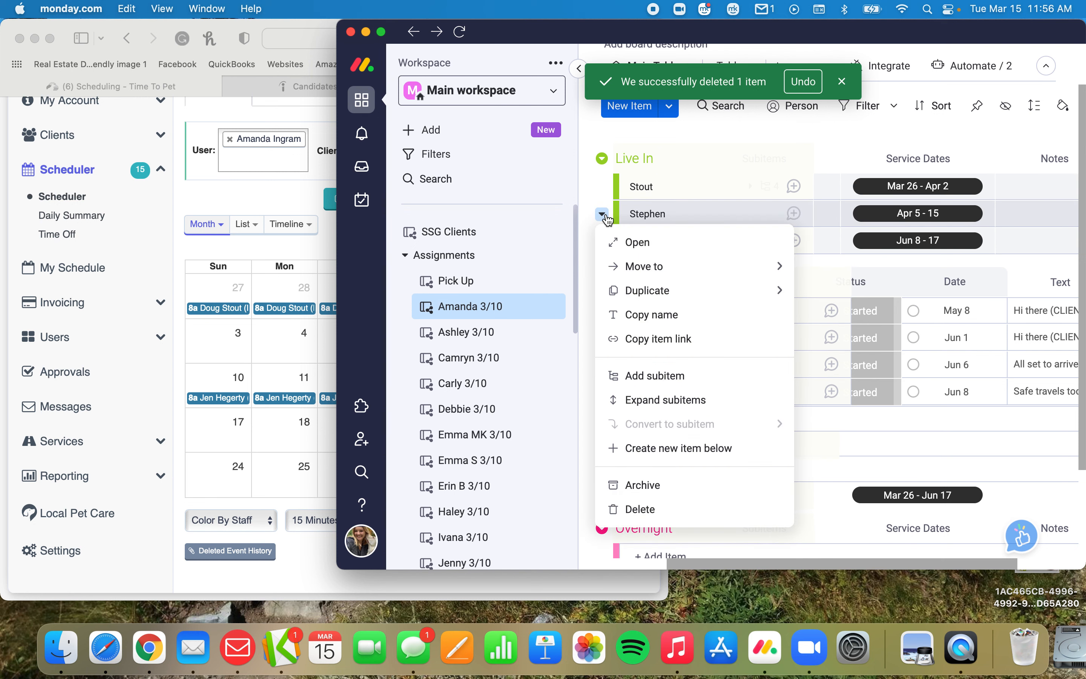
mouse_move(637, 290)
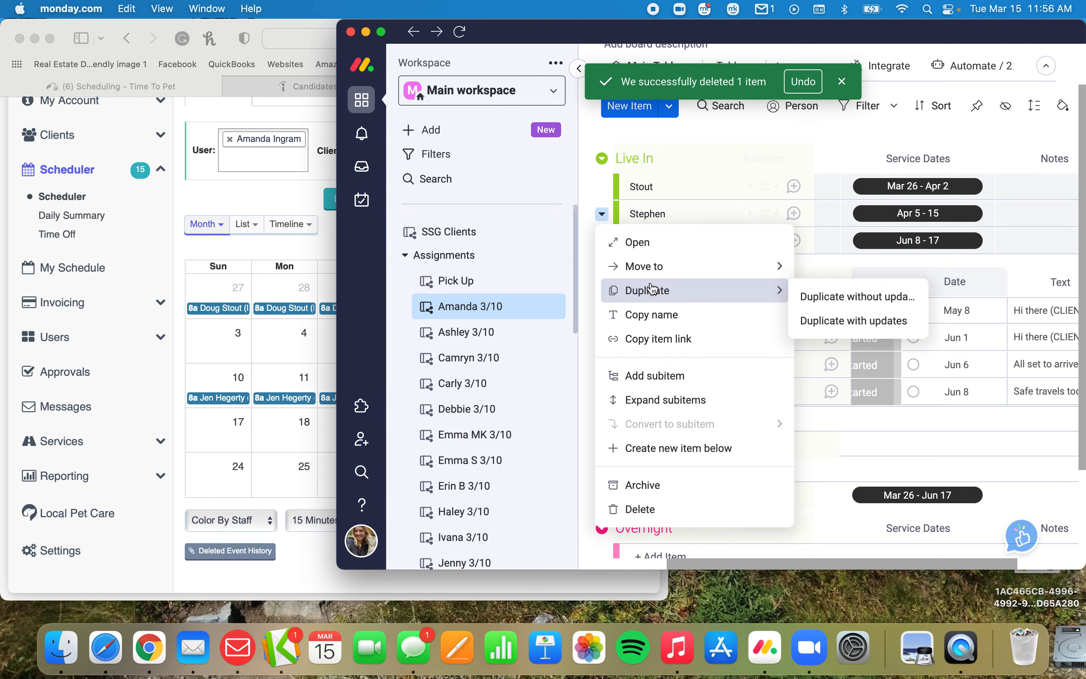
click(848, 297)
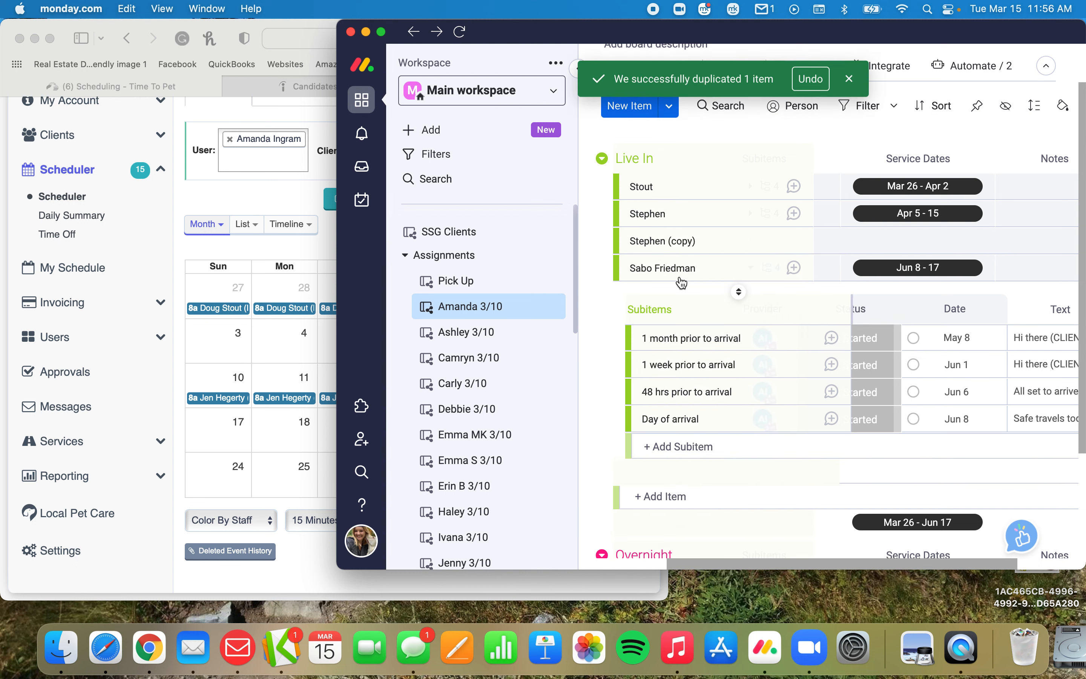
Rename the duplicated Live In item with the surname of the client booked from April 8.
click(718, 241)
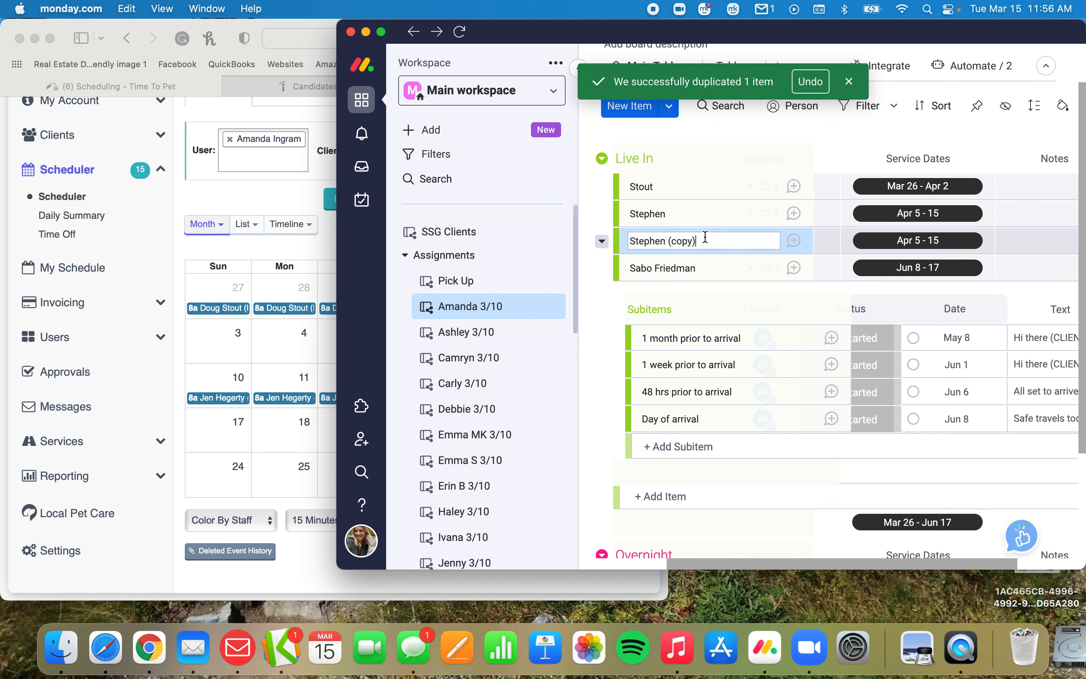
triple_click(658, 239)
text(Hegerty)
key(Return)
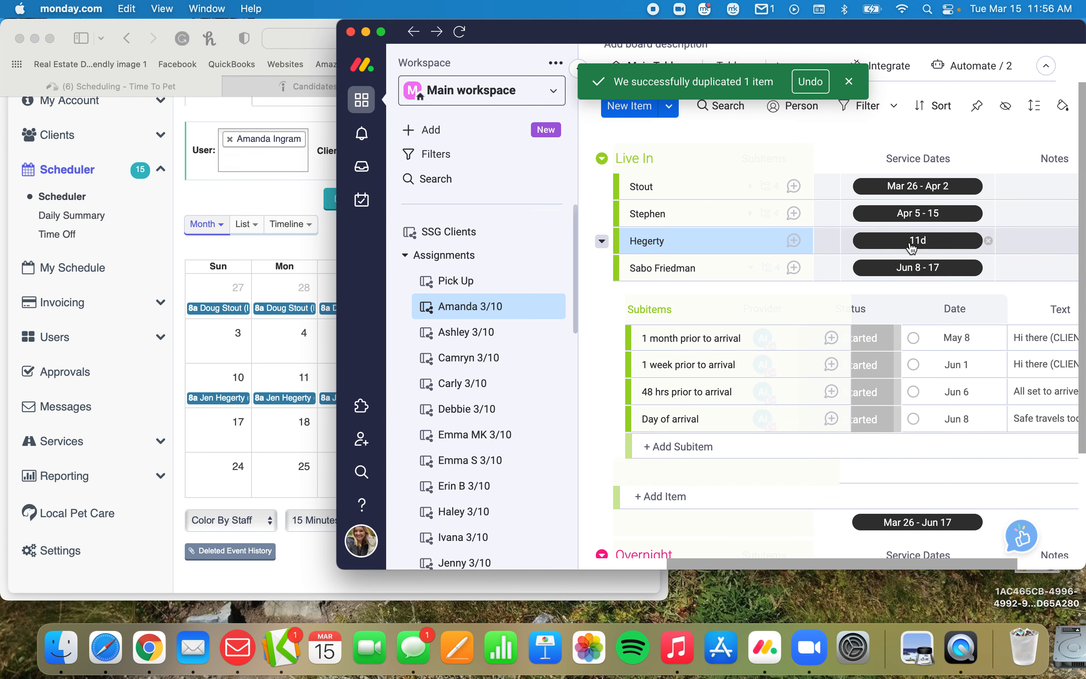
Set the renamed item's service dates to Apr 8 - 14, repositioning the board window so the whole date picker fits.
click(190, 352)
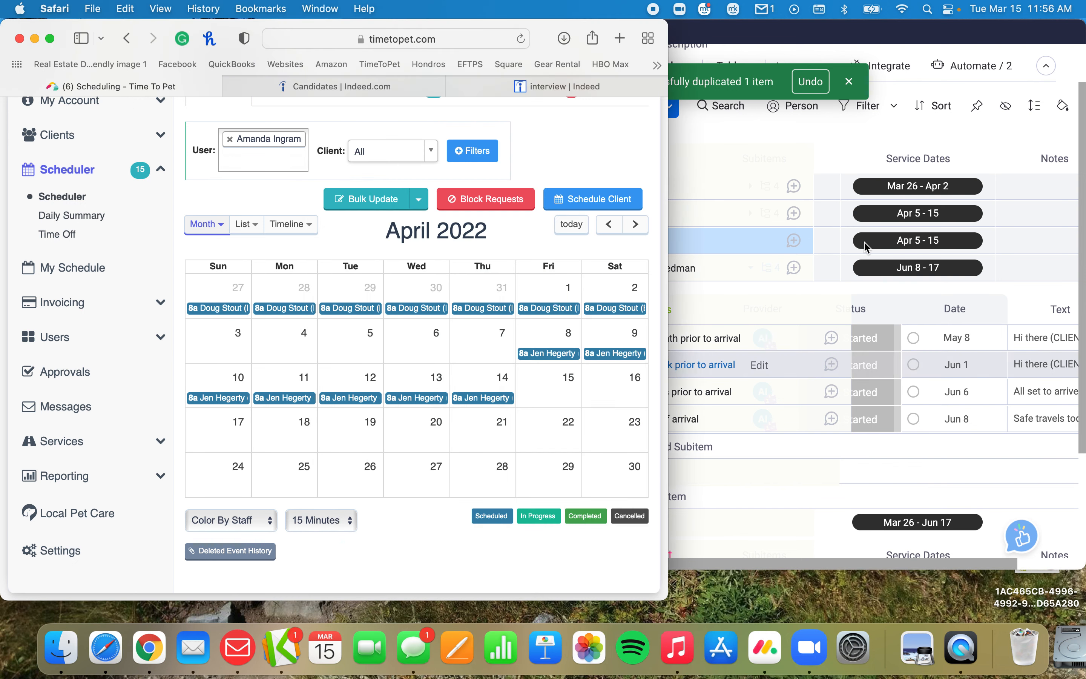
click(937, 243)
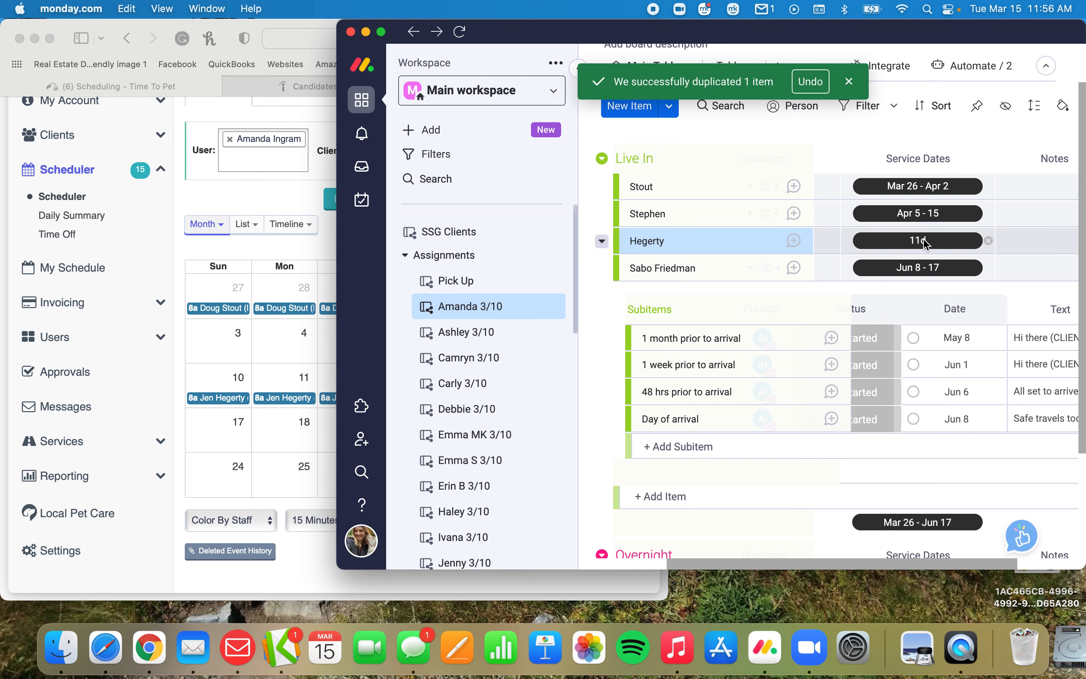
click(929, 242)
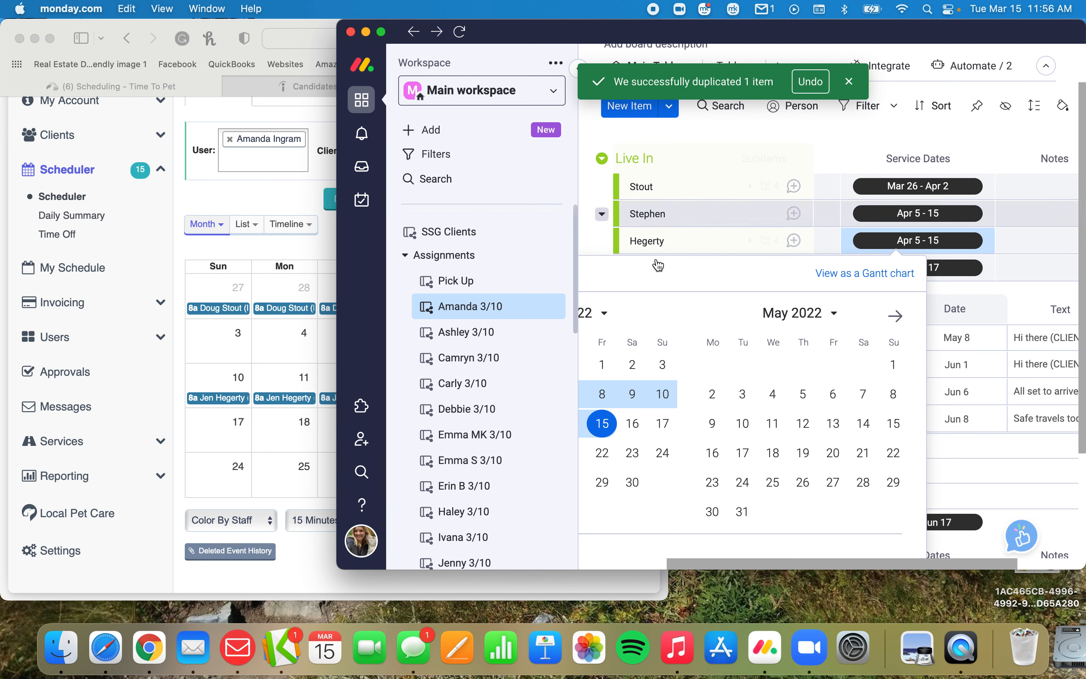
click(588, 230)
scroll(729, 322, left, 1)
drag(727, 26, 584, 37)
scroll(650, 314, left, 2)
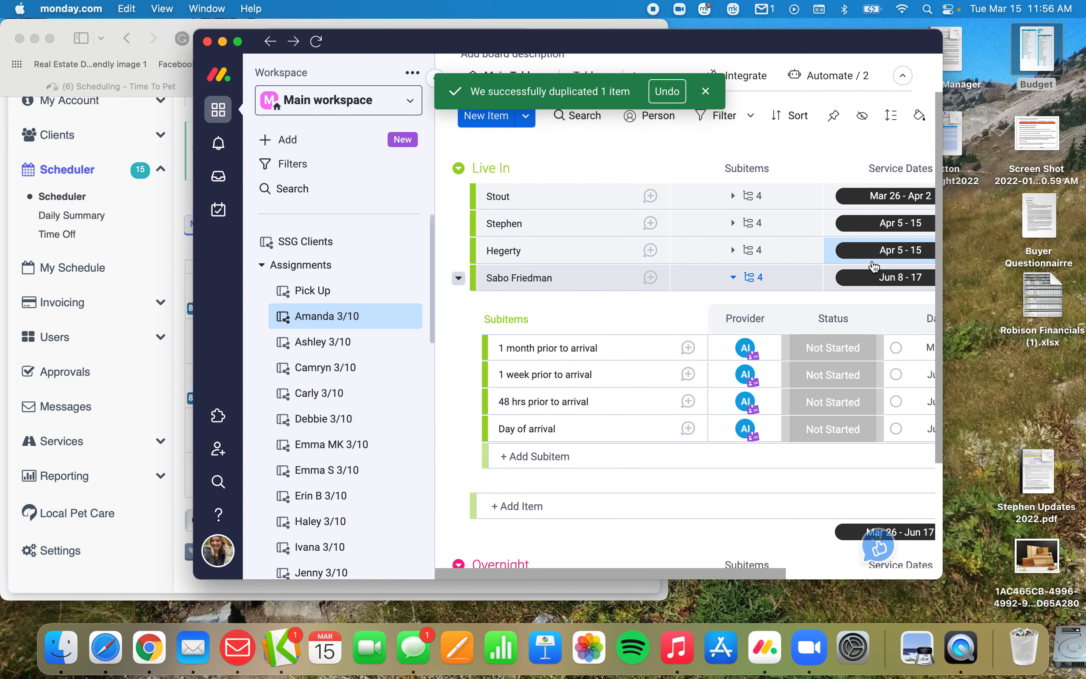
click(903, 254)
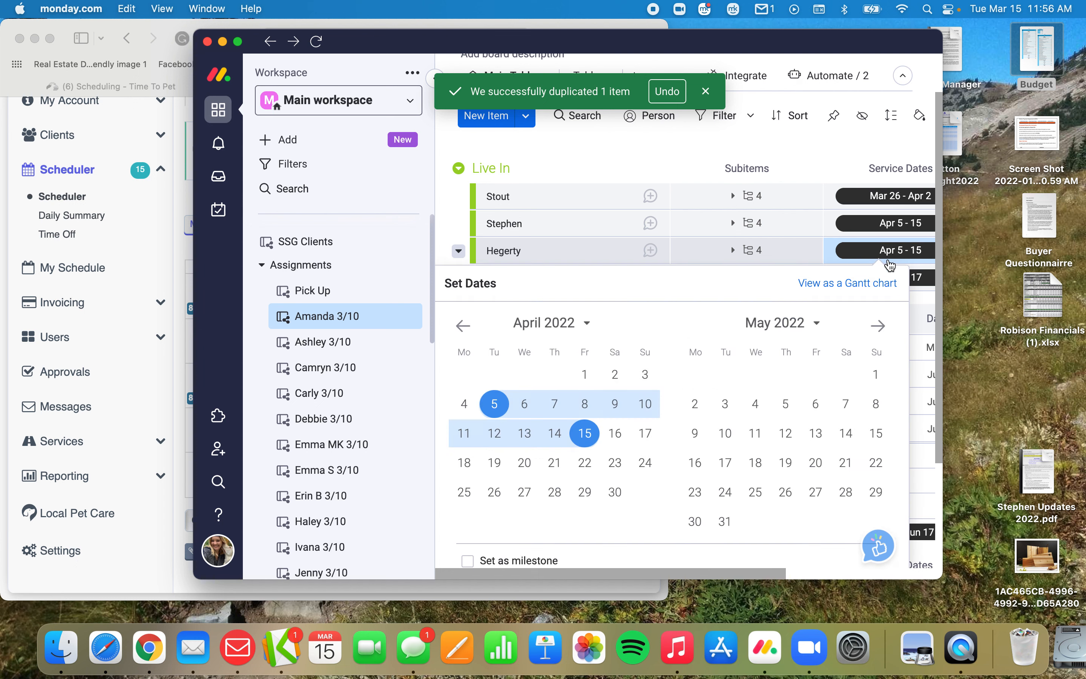
click(584, 416)
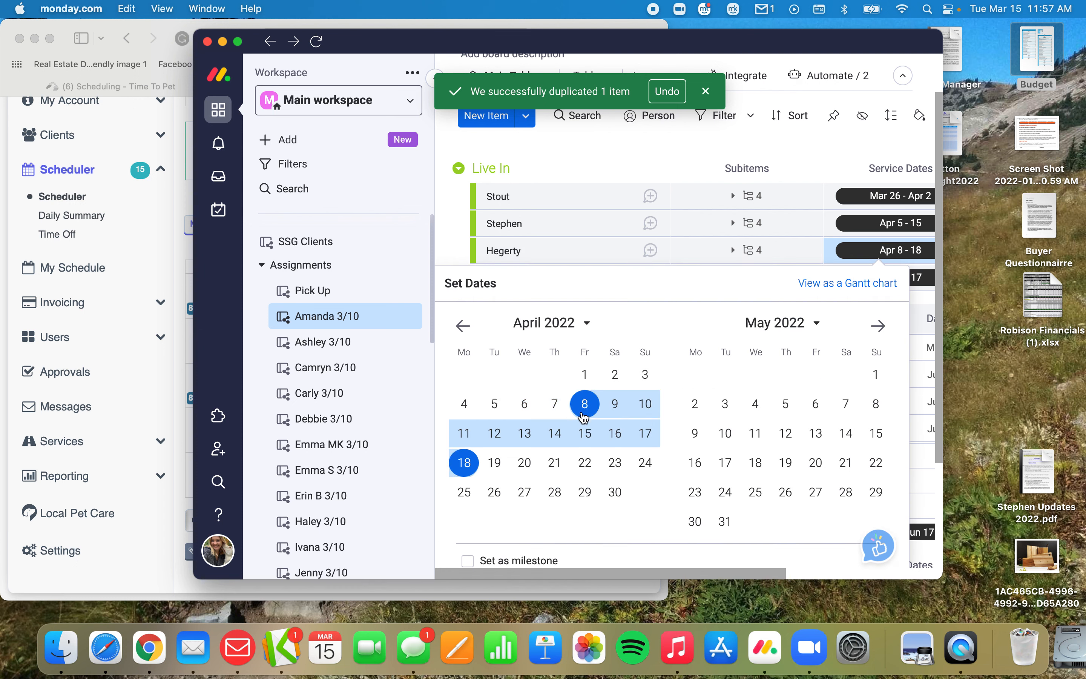
click(556, 433)
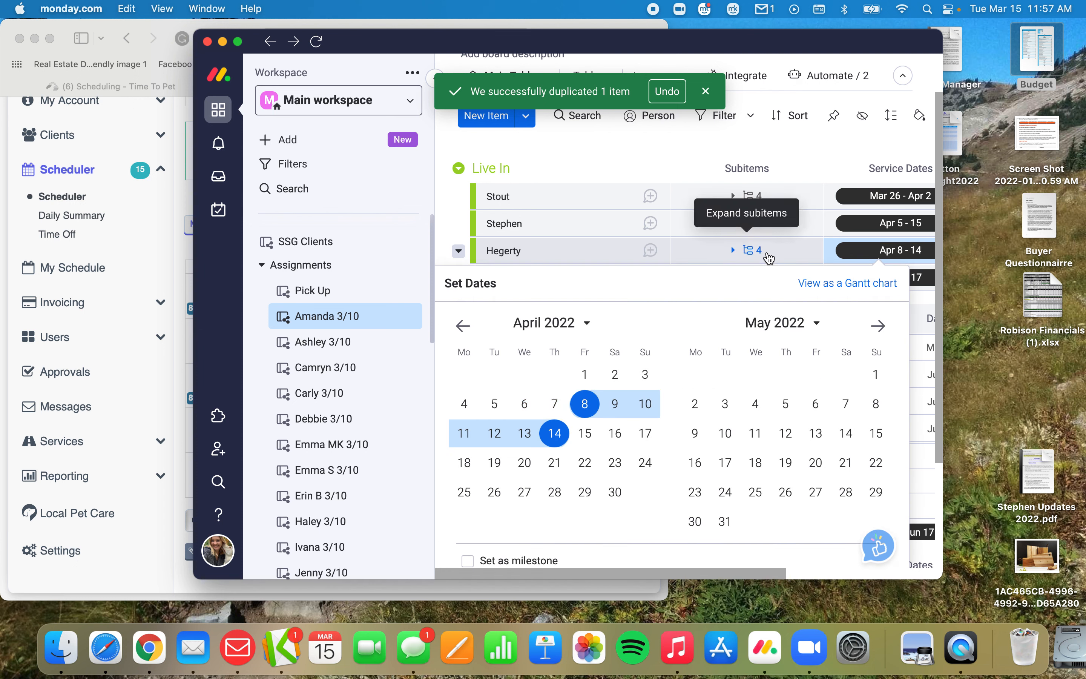
Expand the Apr 8 - 14 item's subitems and set Day of arrival to Apr 8 and 48 hrs prior to arrival to Apr 6.
click(751, 254)
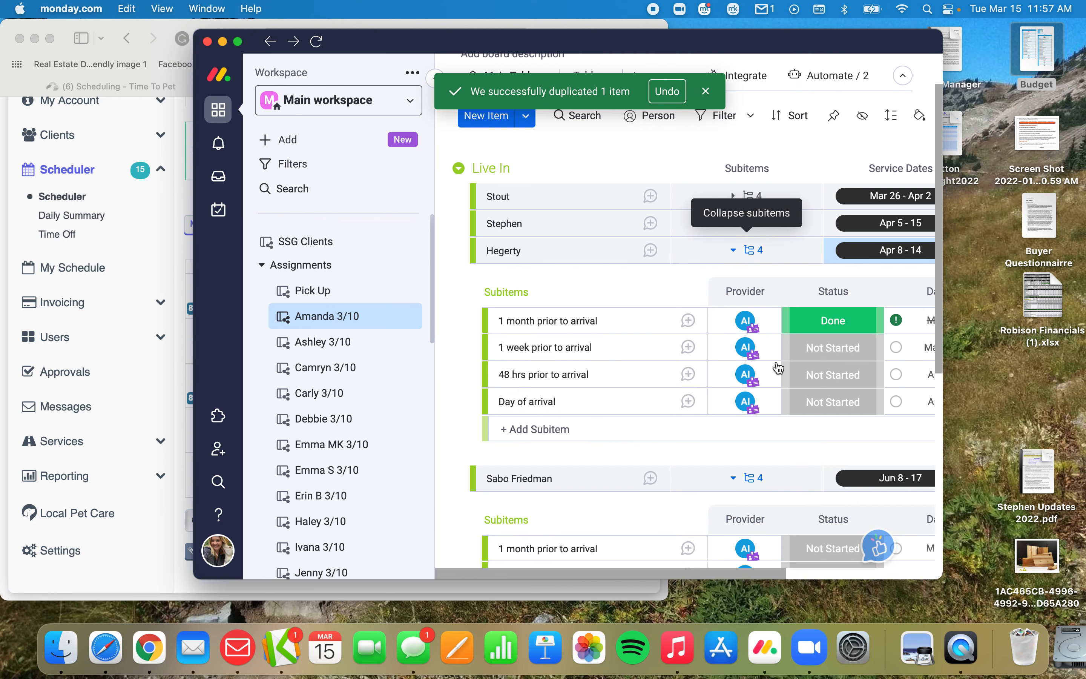
scroll(777, 381, right, 3)
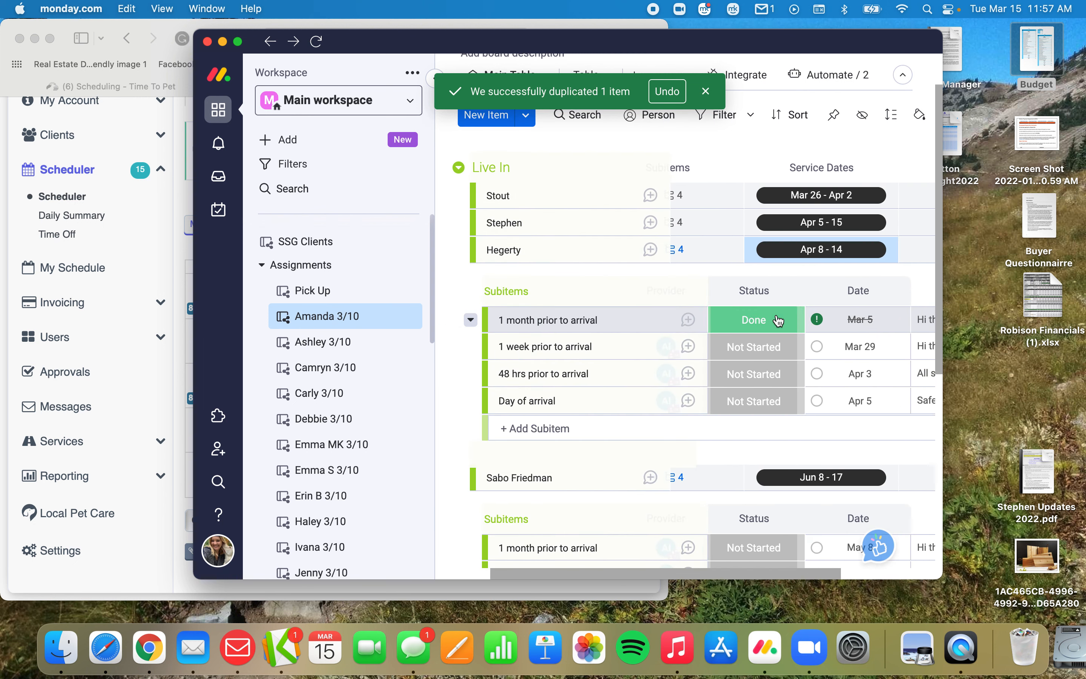
scroll(781, 319, right, 2)
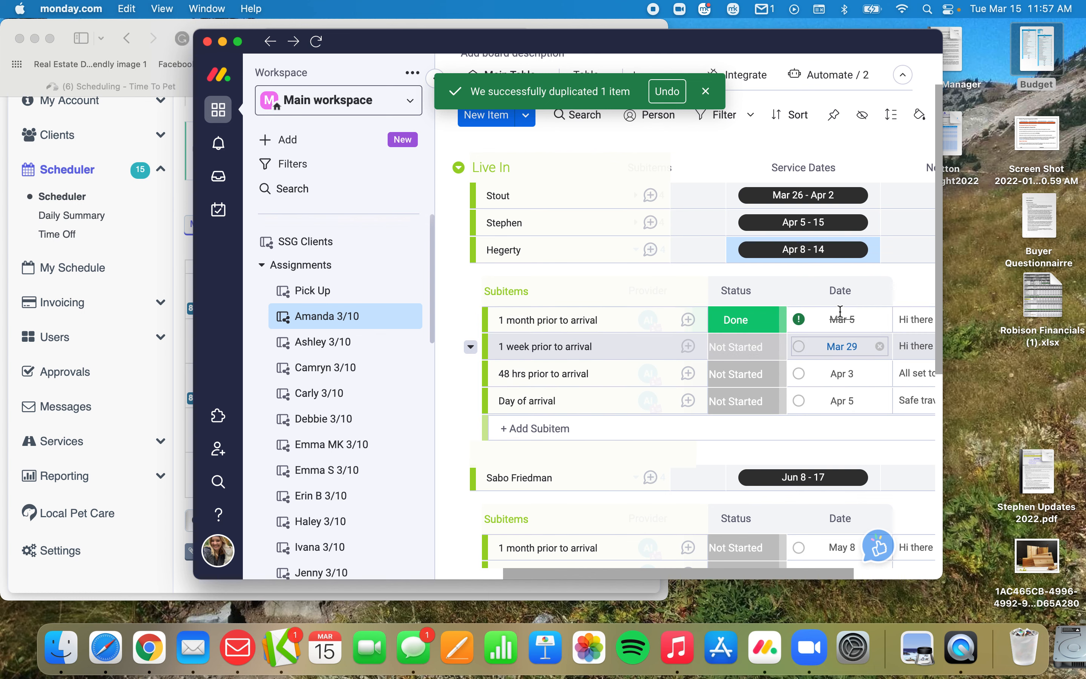
click(839, 401)
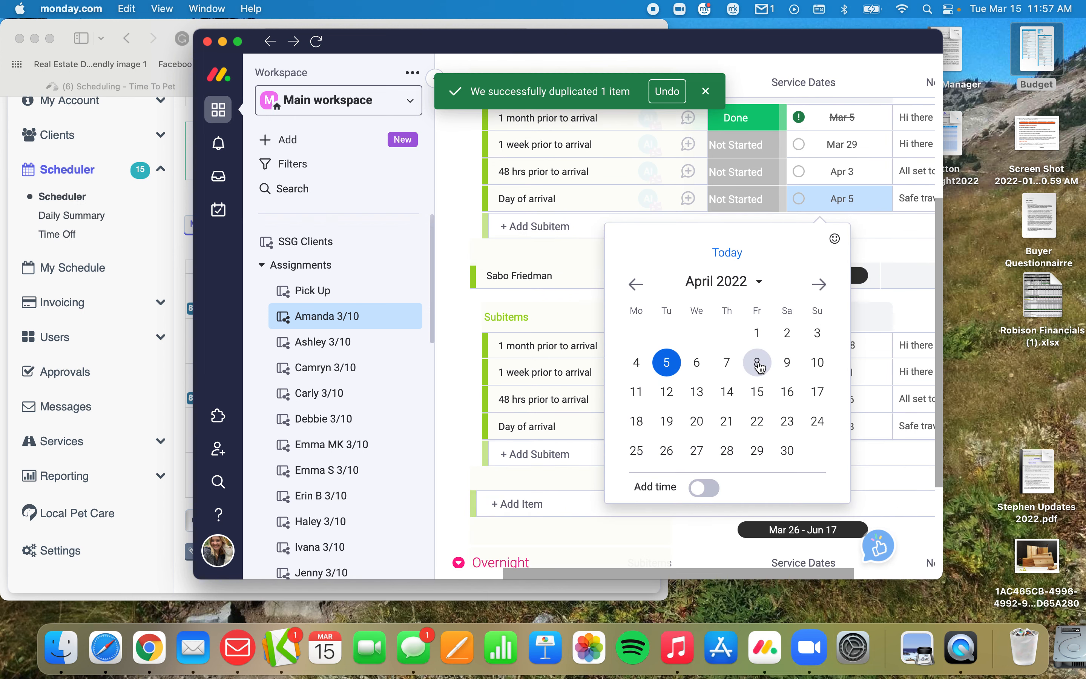
click(757, 362)
click(839, 171)
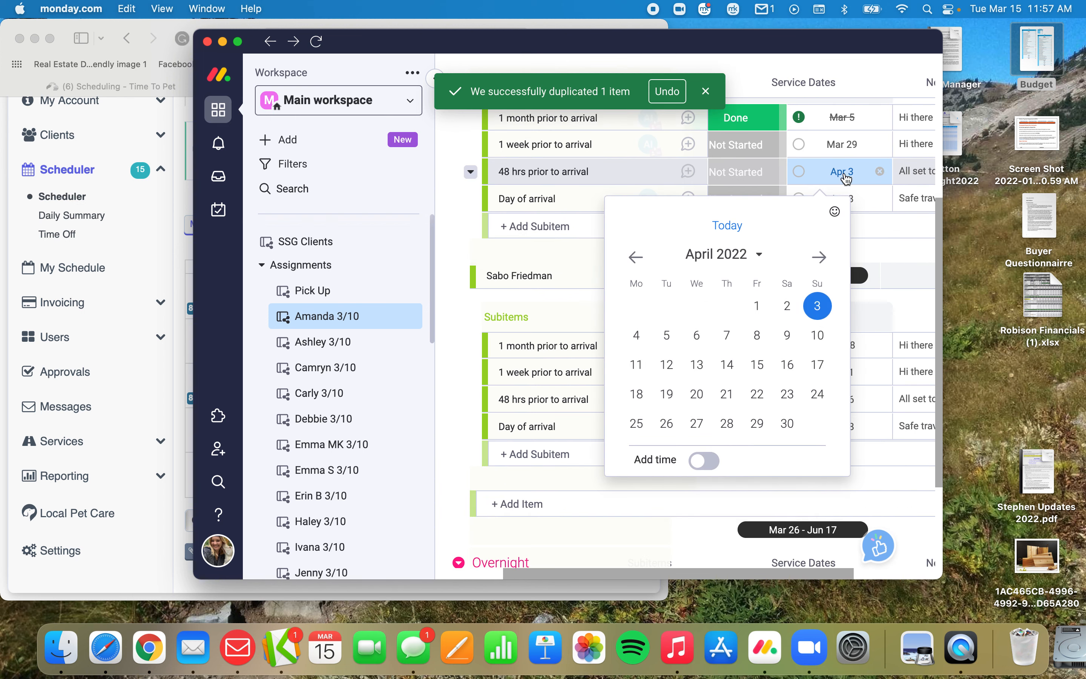
click(697, 335)
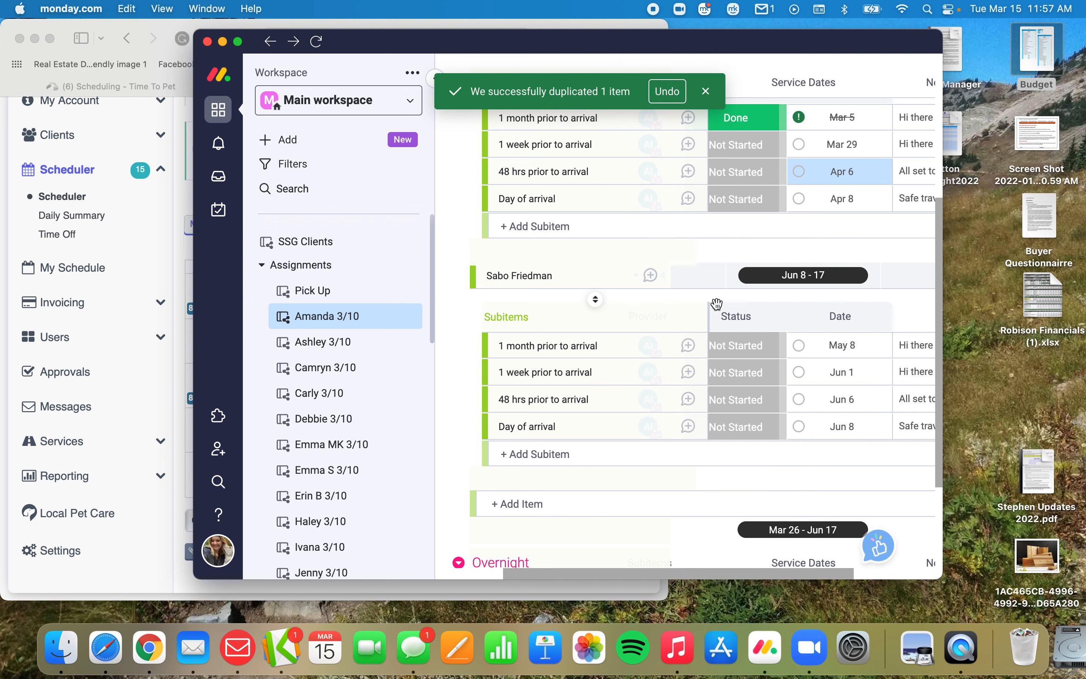
Set the Apr 8 - 14 item's 1 week prior to arrival date to Apr 1 and 1 month prior to arrival to Mar 16.
click(849, 146)
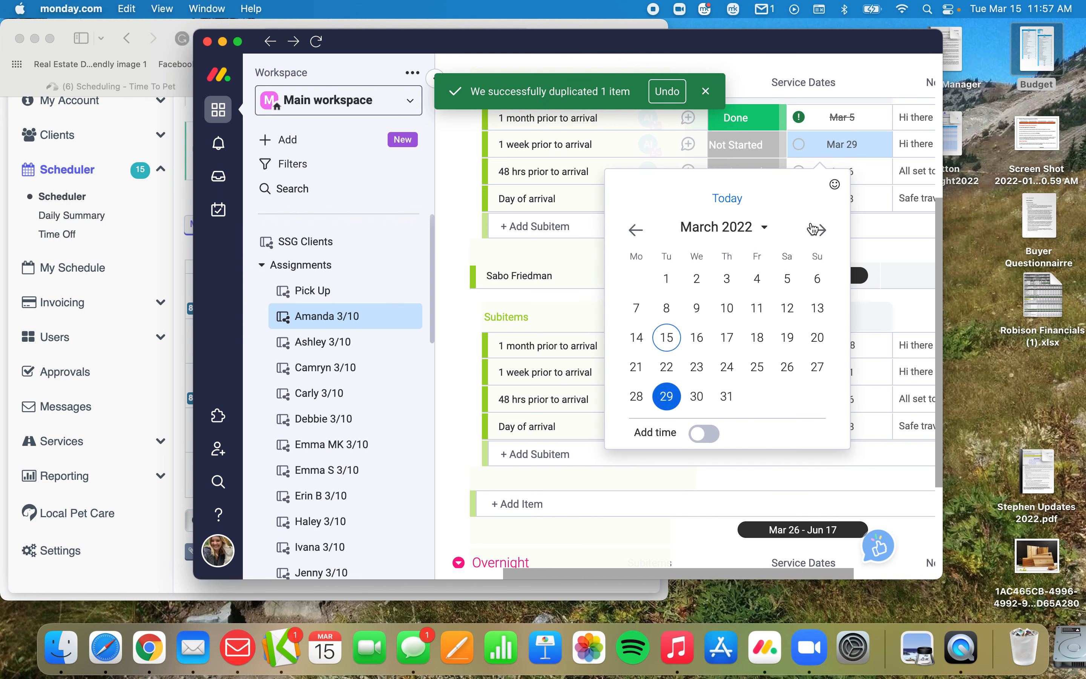
click(820, 233)
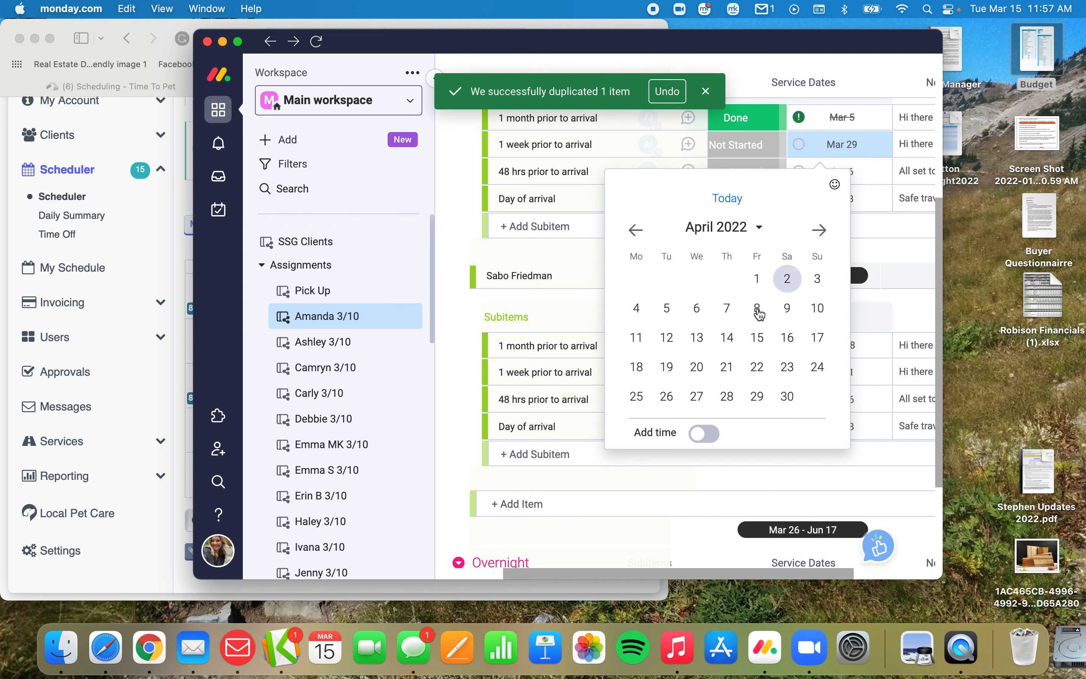
click(757, 279)
click(842, 117)
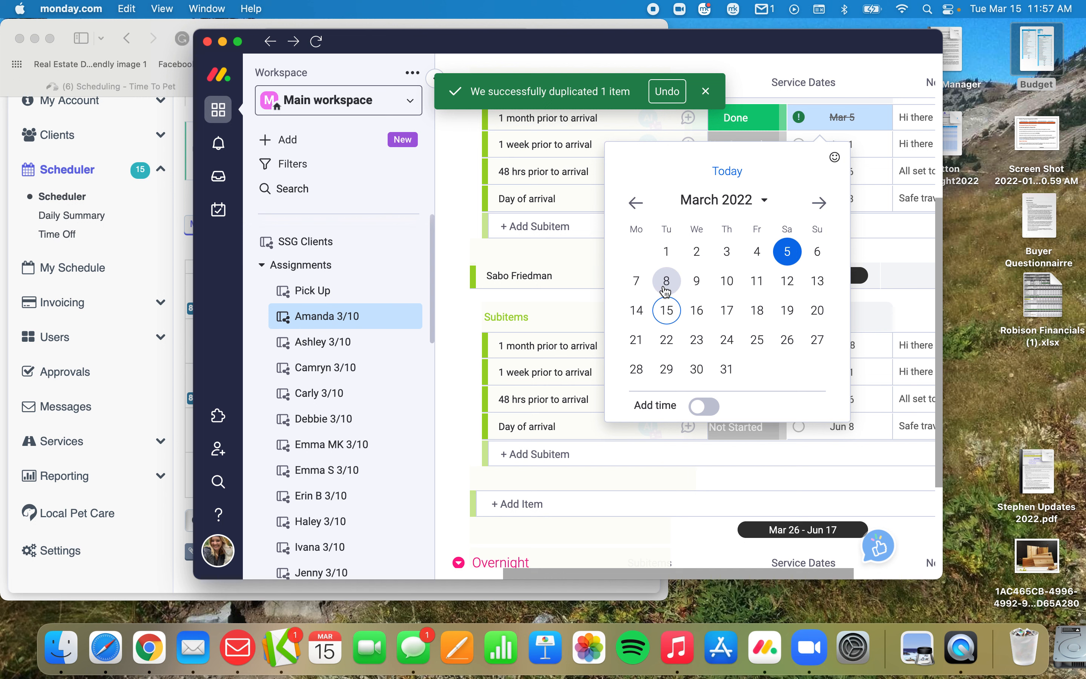
click(697, 317)
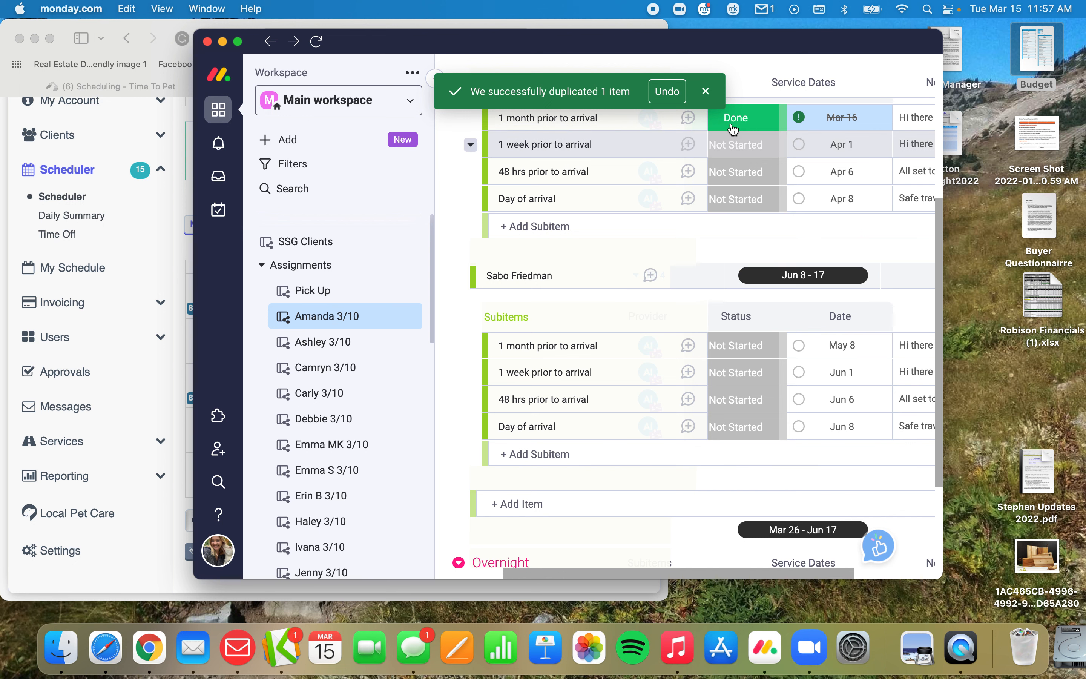
Set the status of the 1 month prior to arrival subitem under the Apr 8 - 14 item to Not Started.
scroll(681, 224, left, 2)
scroll(749, 222, up, 2)
scroll(749, 226, up, 1)
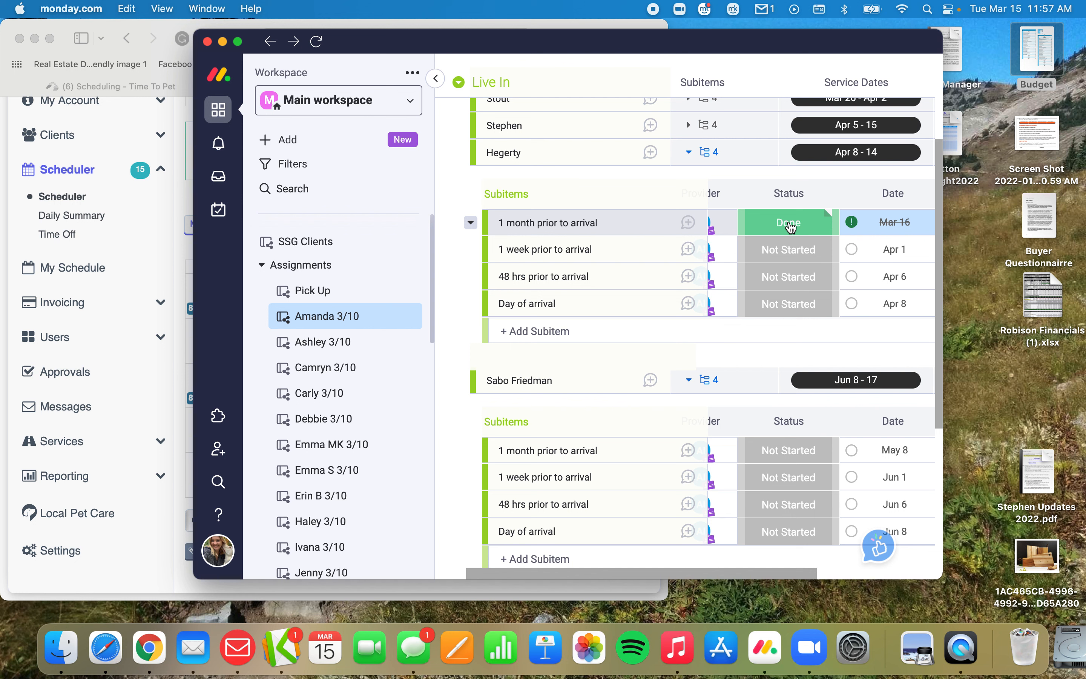
scroll(751, 261, left, 2)
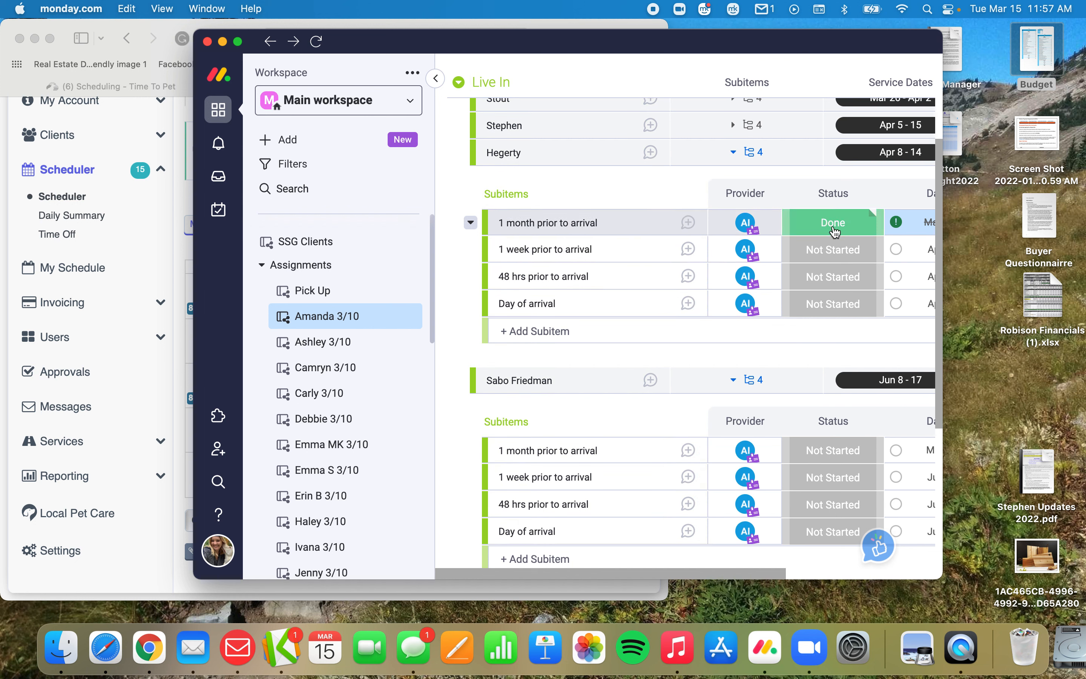
click(834, 232)
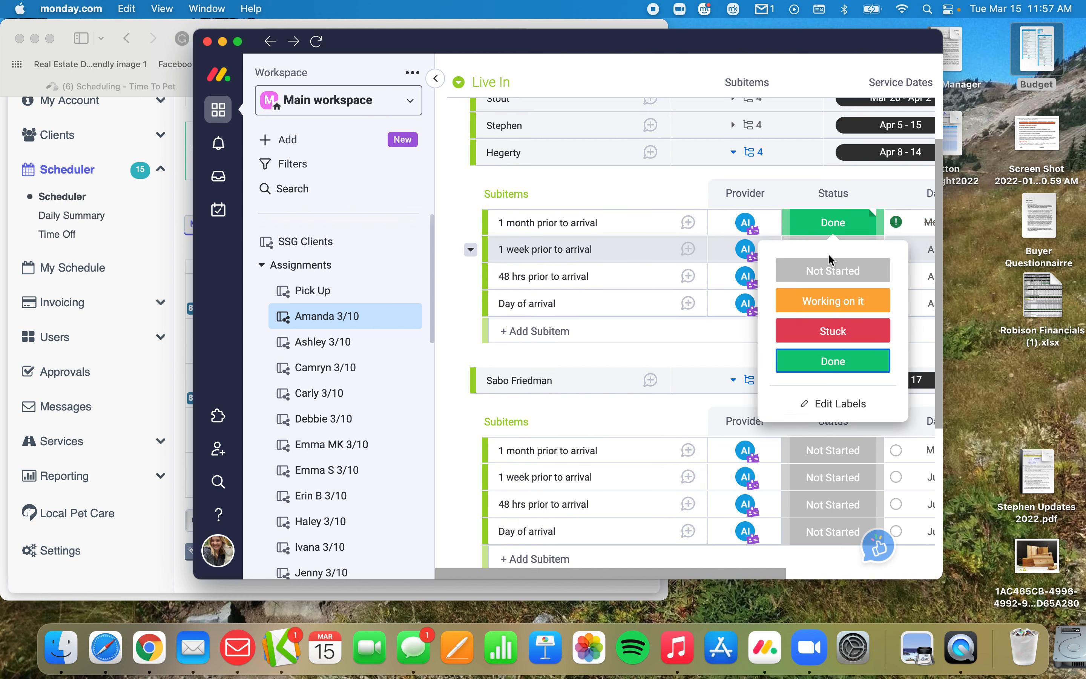
click(815, 280)
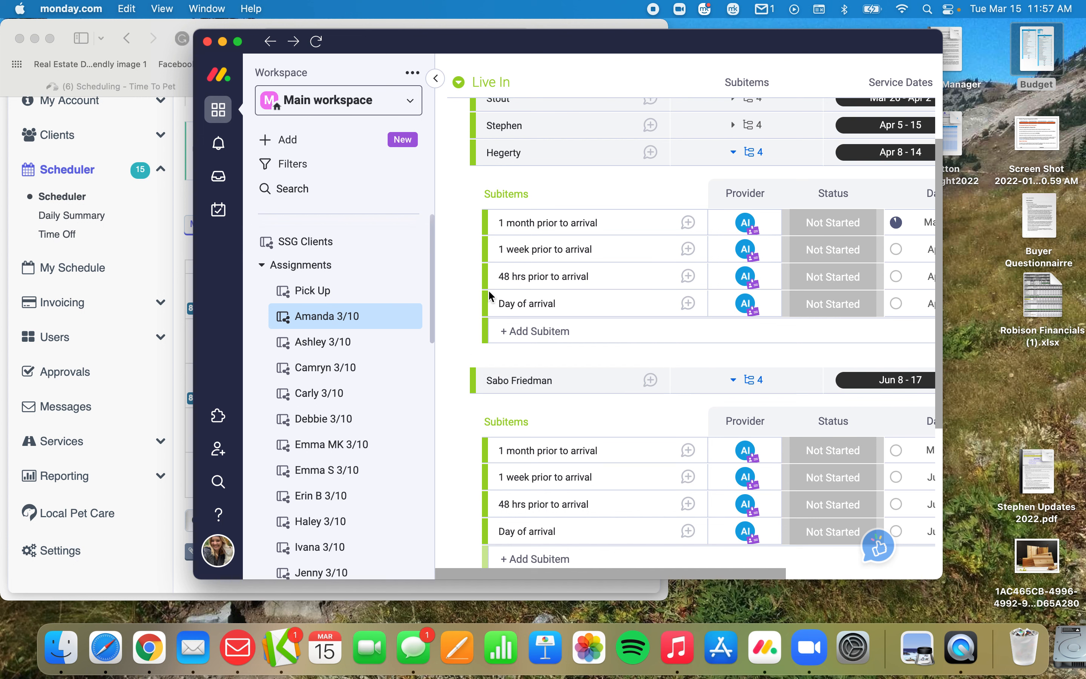
scroll(509, 177, up, 3)
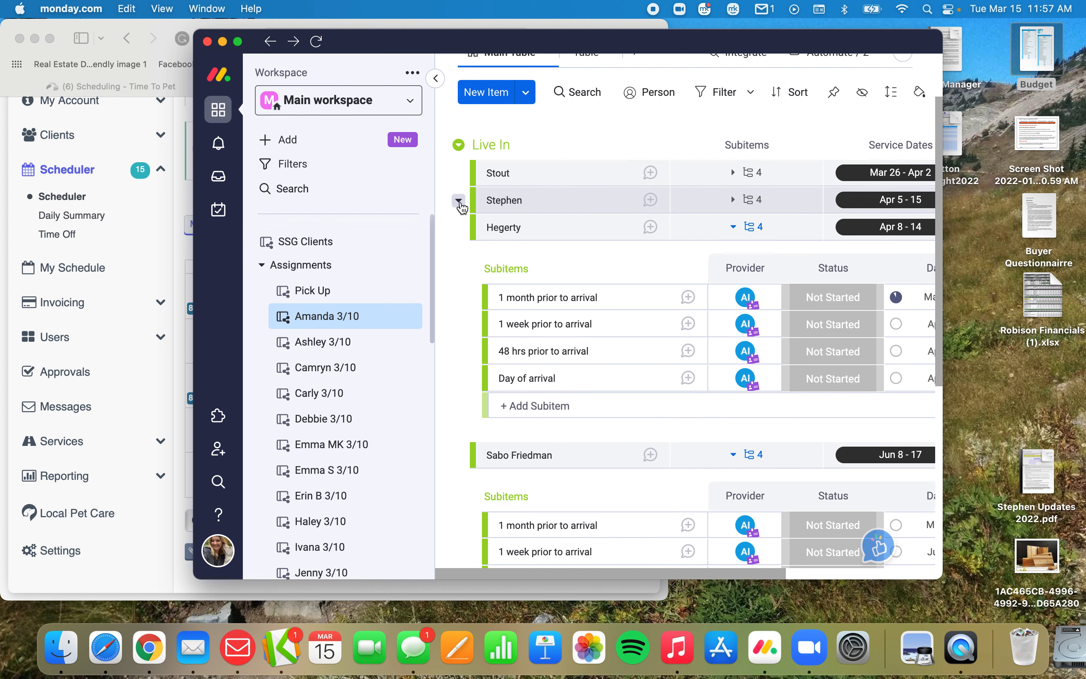
click(460, 202)
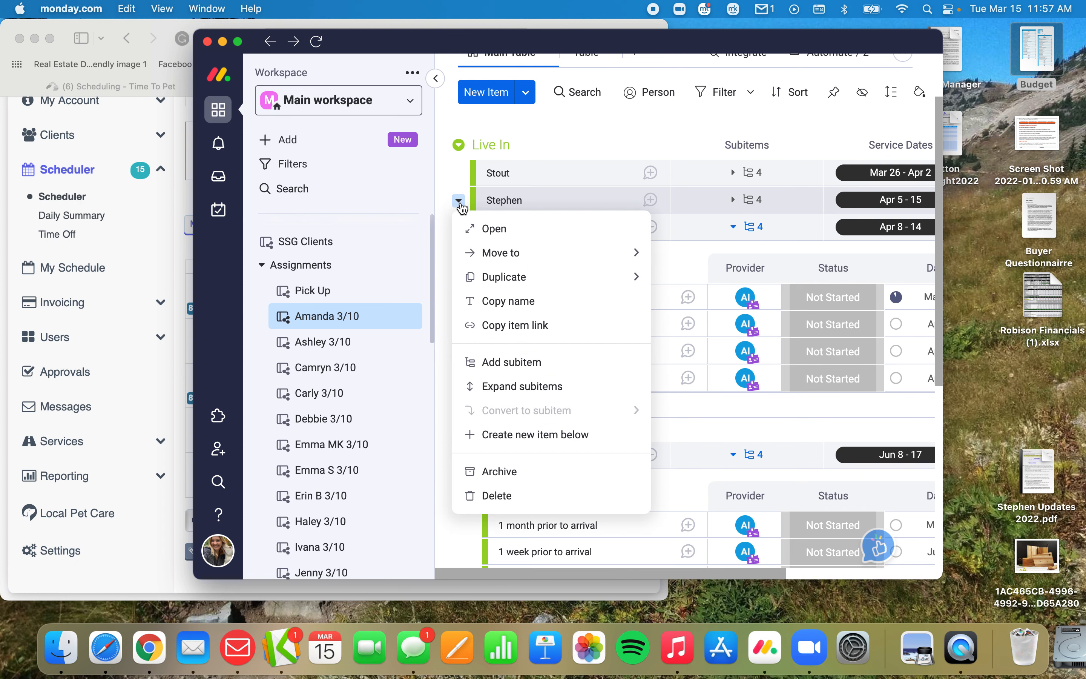
click(501, 495)
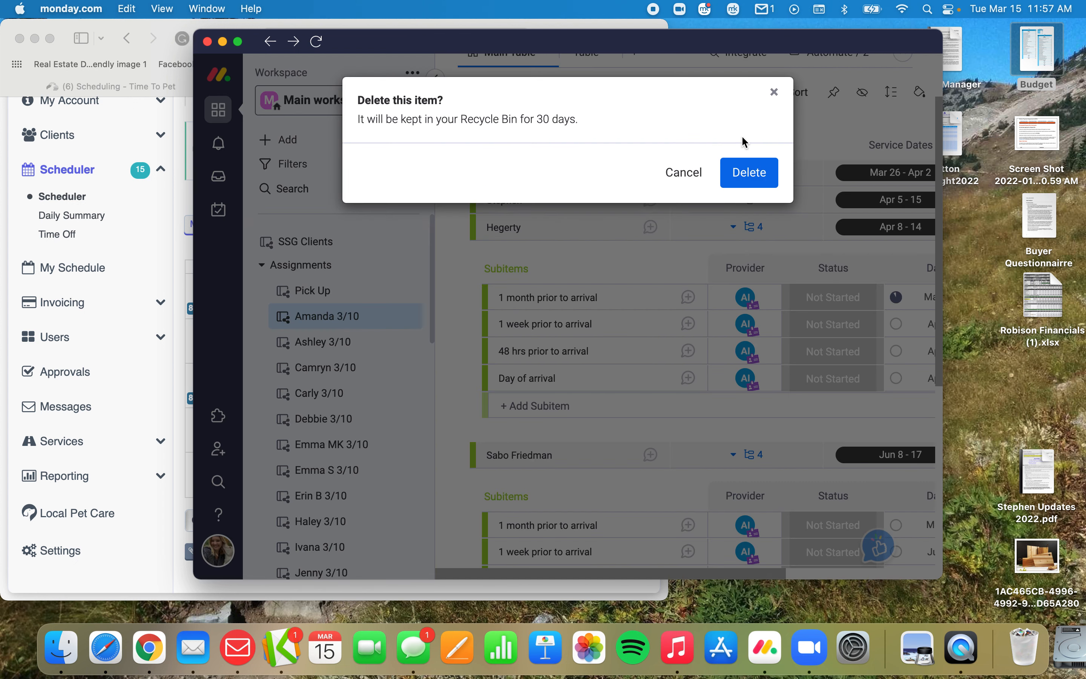
click(685, 173)
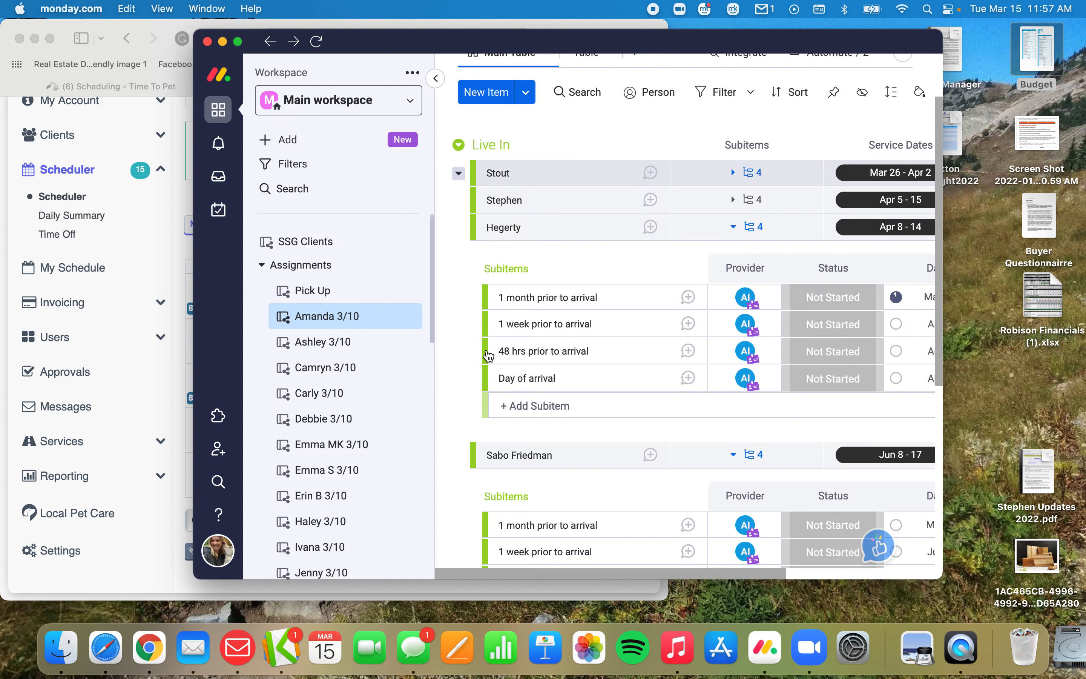
In Time To Pet, filter the April schedule to all users and the Apr 5 - 15 client, and check which sitter has the Apr 5 booking.
click(94, 214)
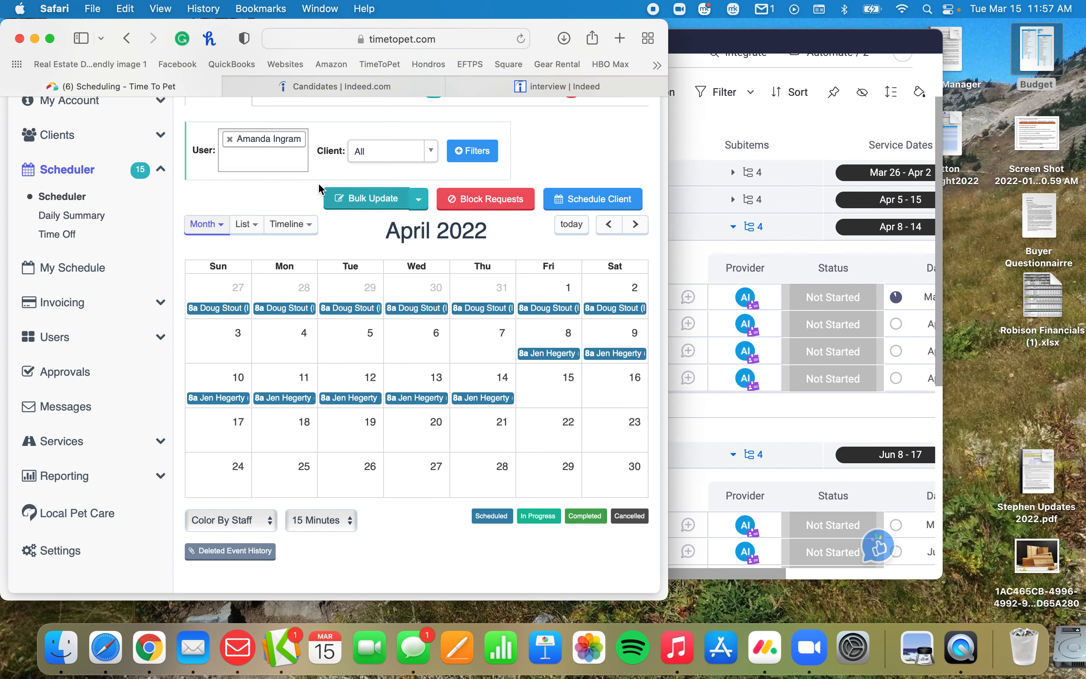
click(229, 139)
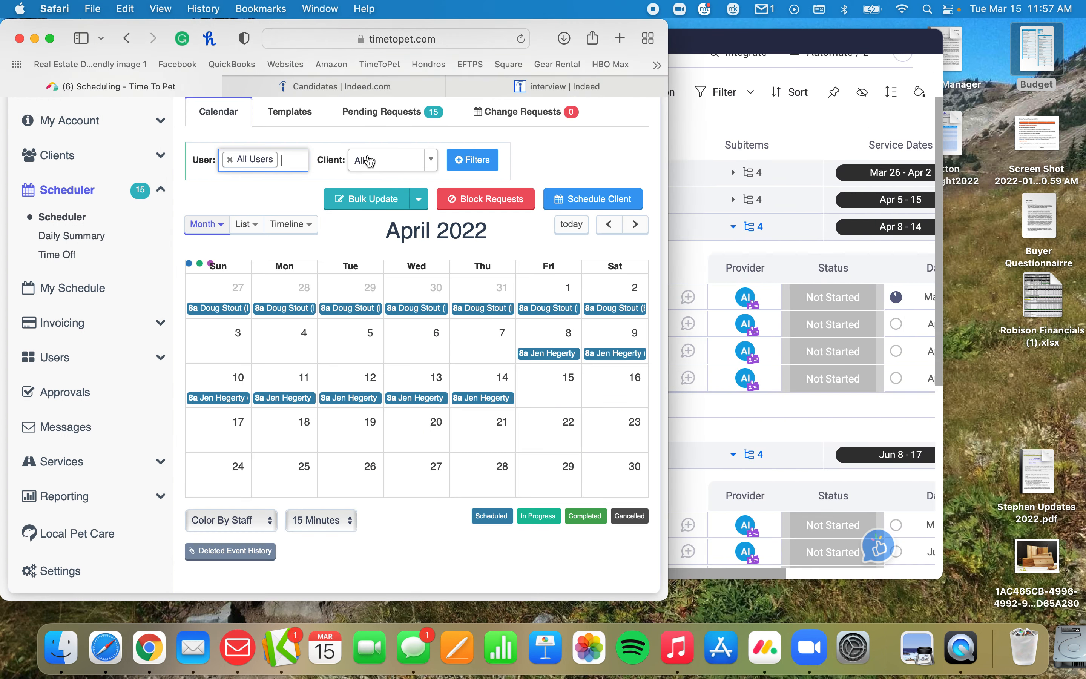
click(373, 170)
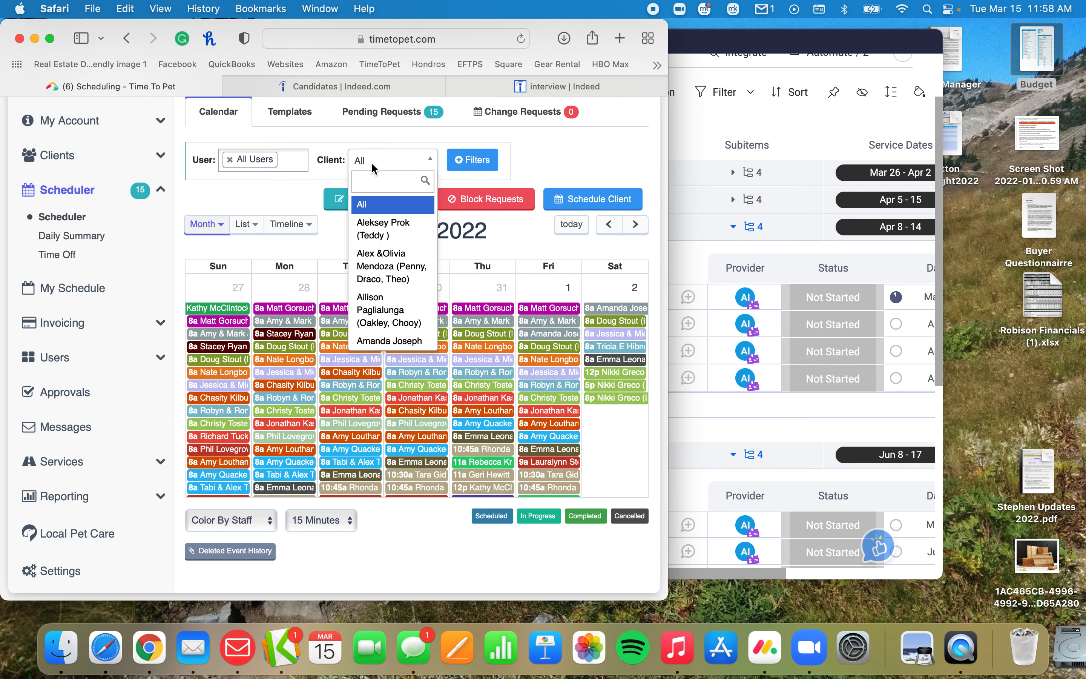
text(steph)
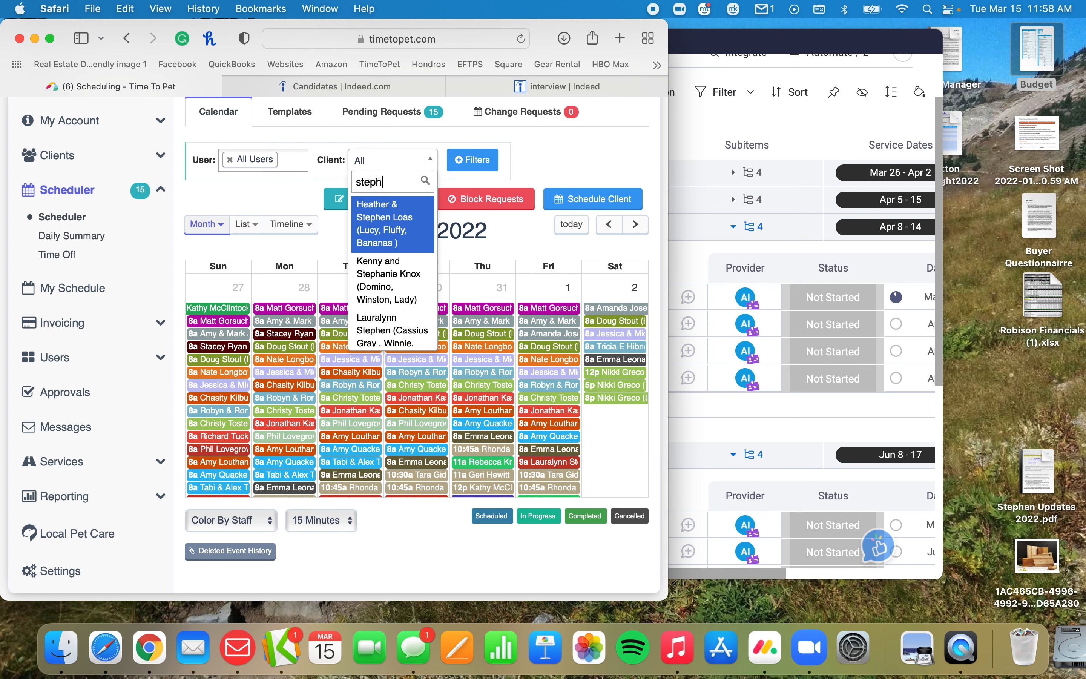
key(Down)
key(Down)
key(Return)
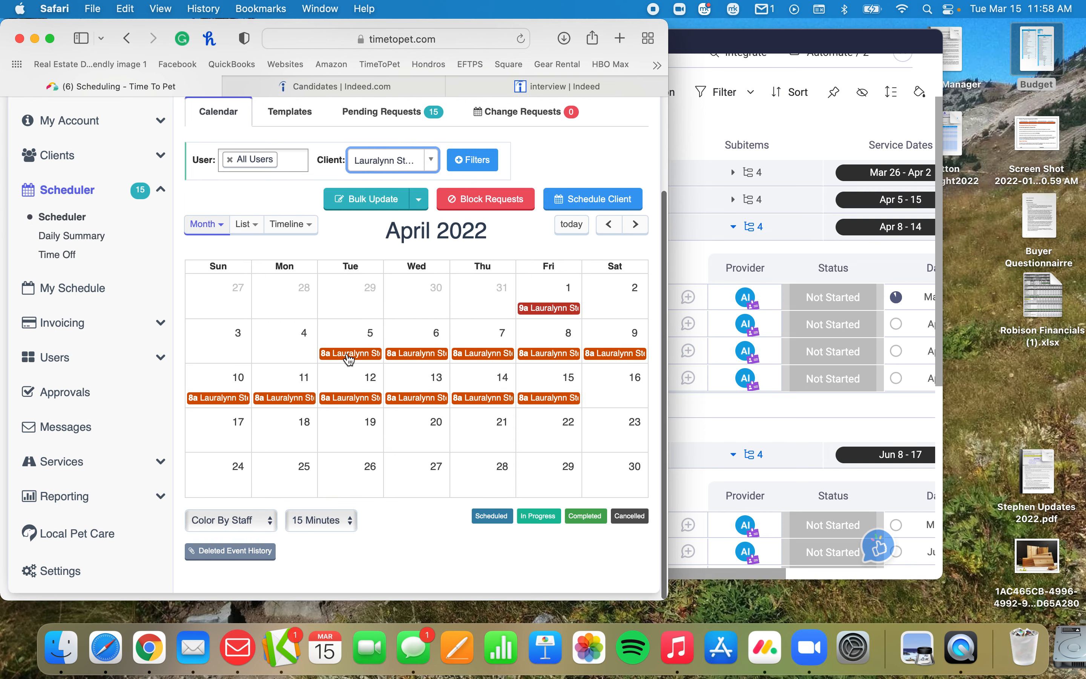
click(349, 354)
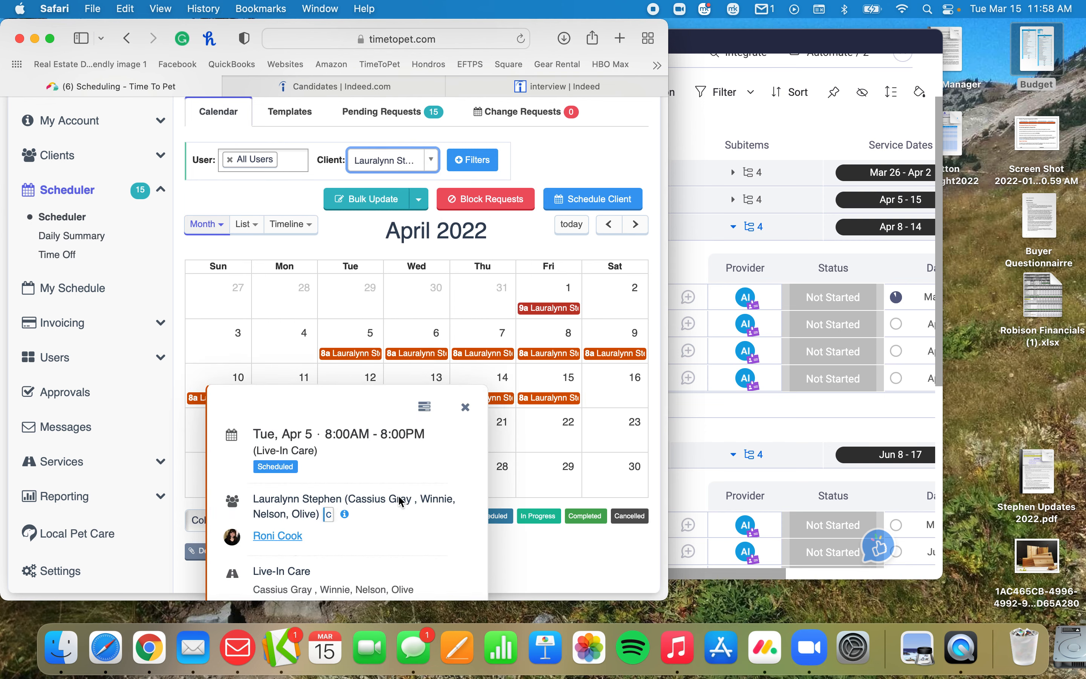
click(465, 407)
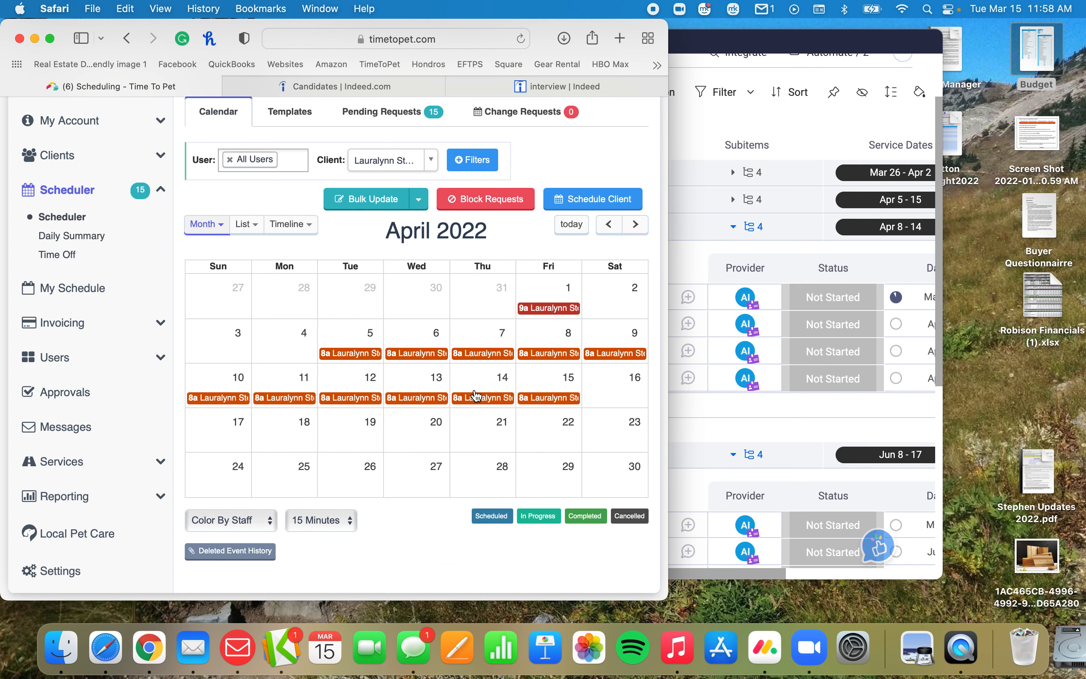
Back in monday.com, move the Apr 5 - 15 item to the Live In group of the assigned sitter's 3/10 board.
click(705, 269)
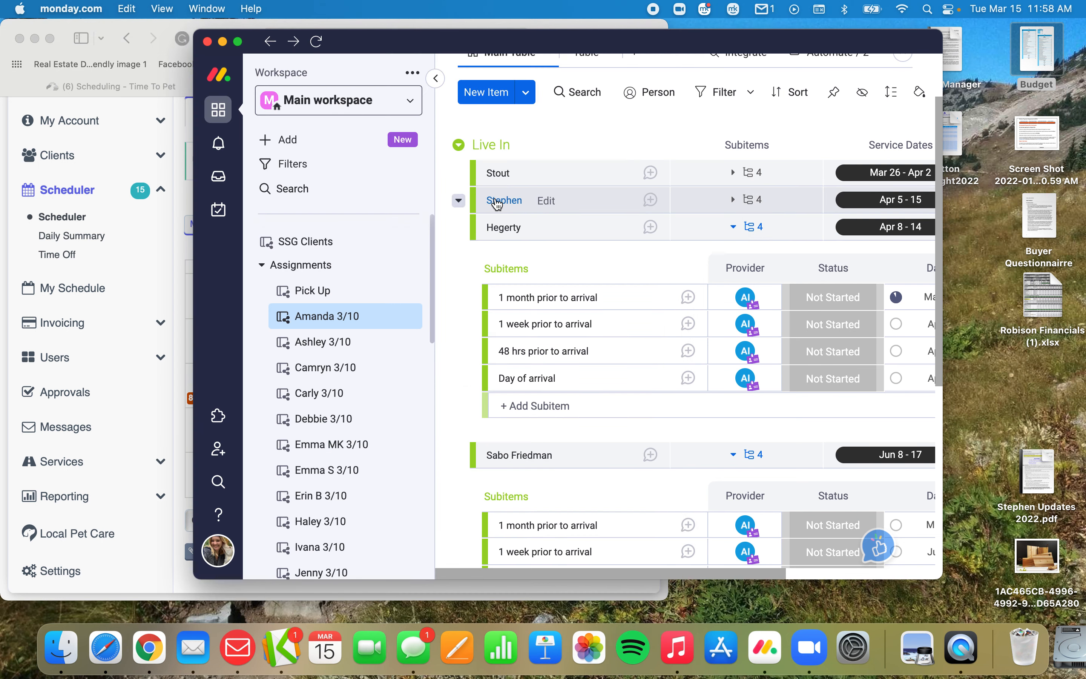
click(458, 201)
mouse_move(489, 254)
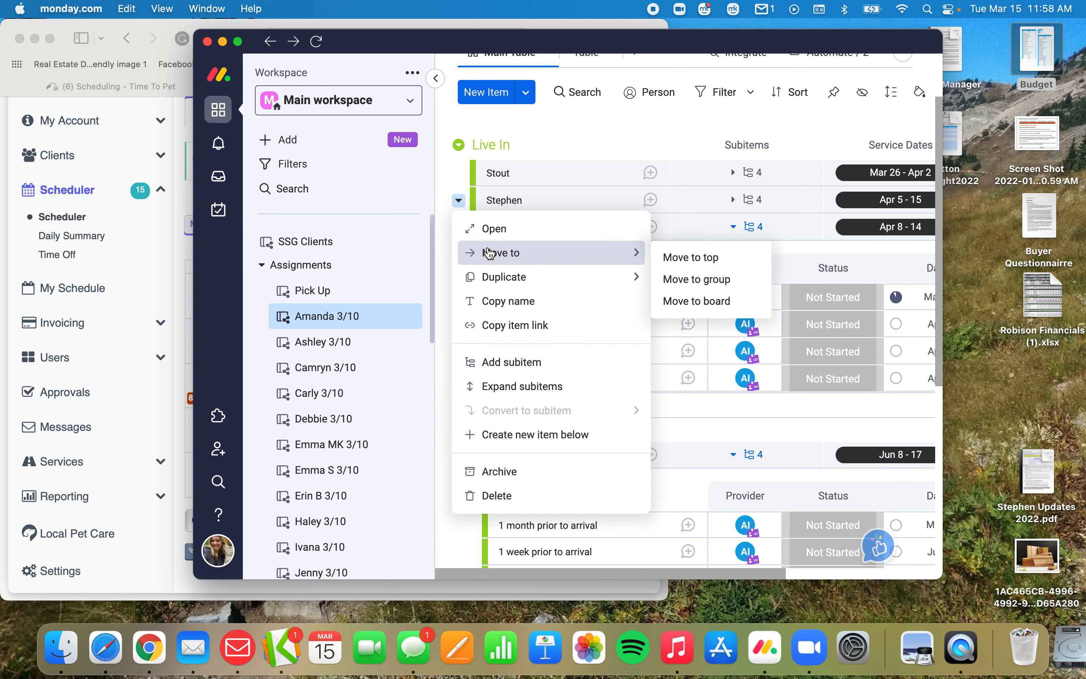
mouse_move(646, 280)
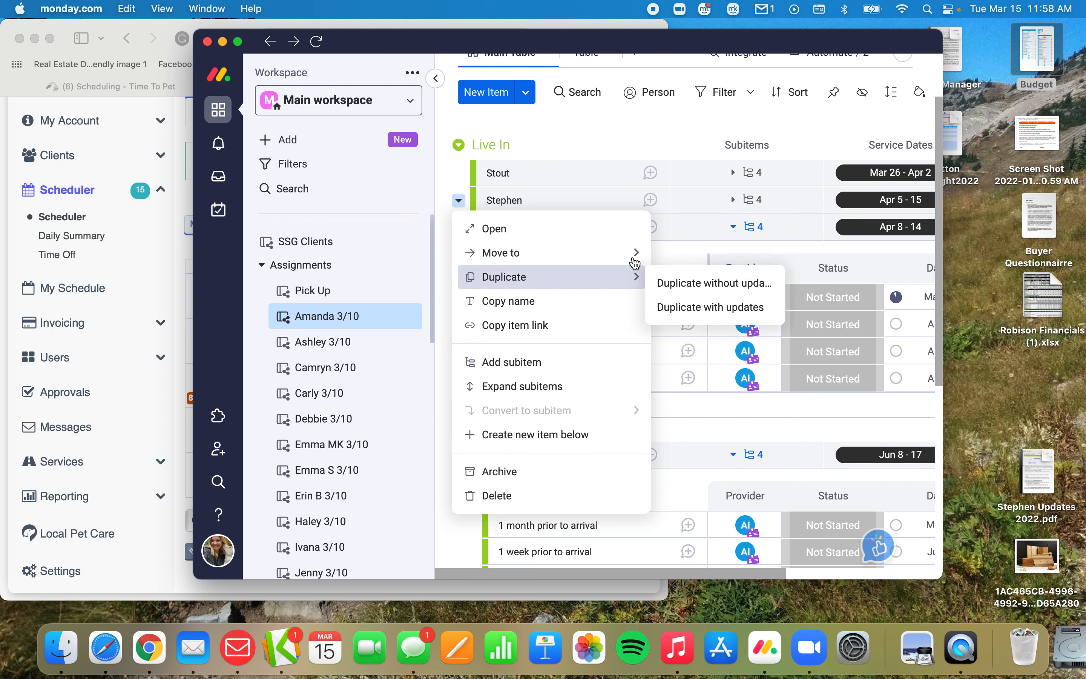
mouse_move(631, 254)
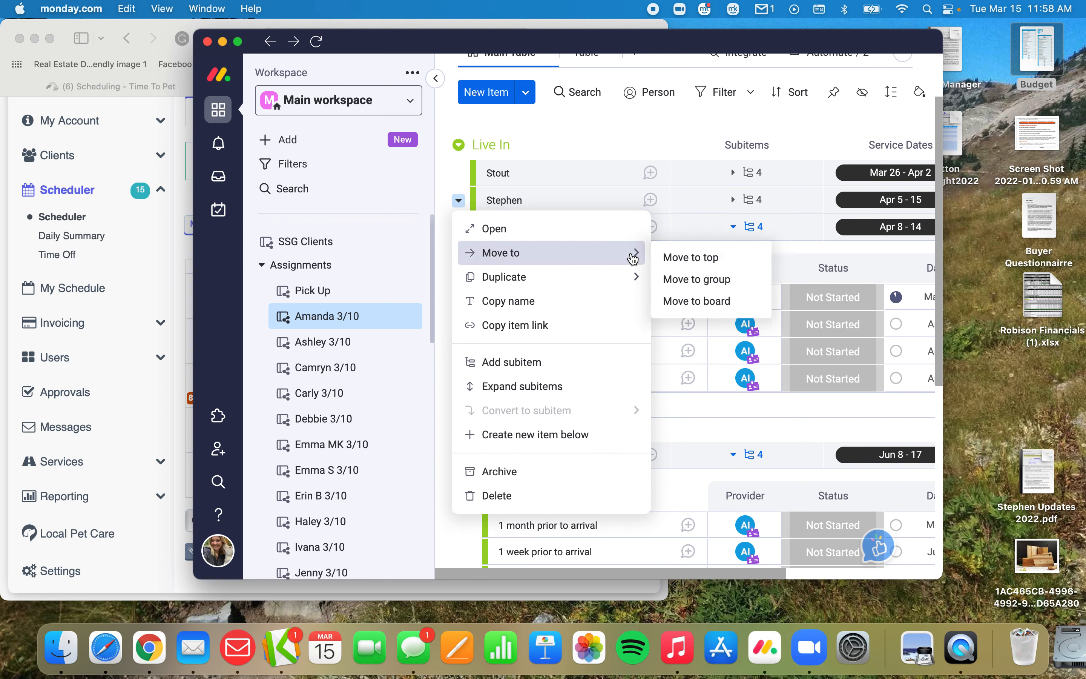
click(694, 305)
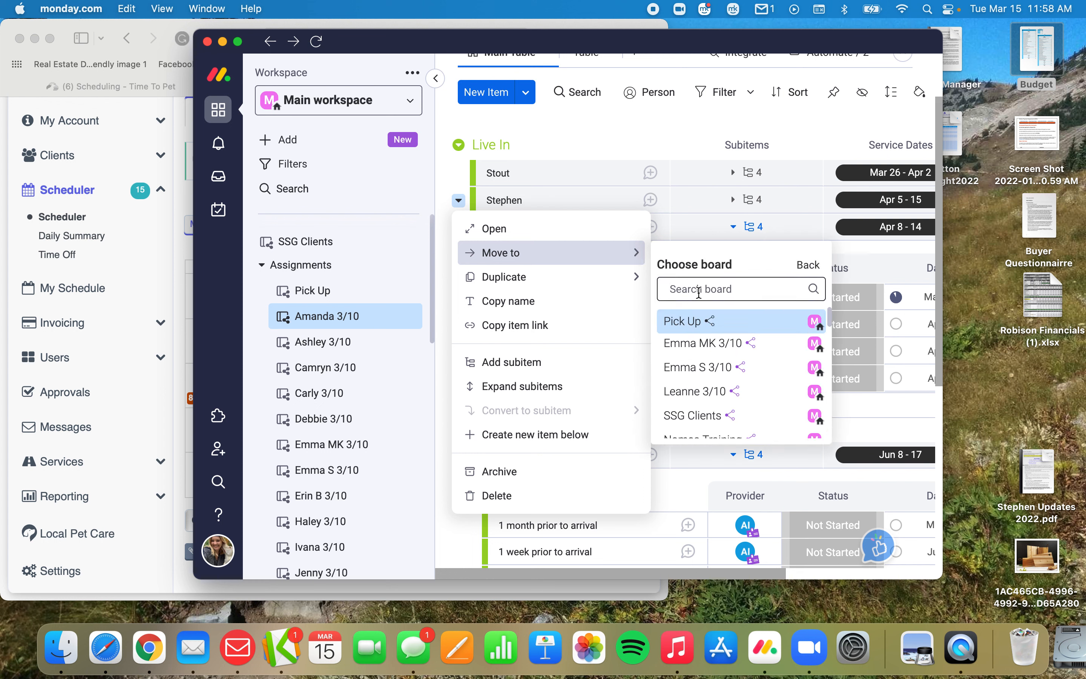
text(roni)
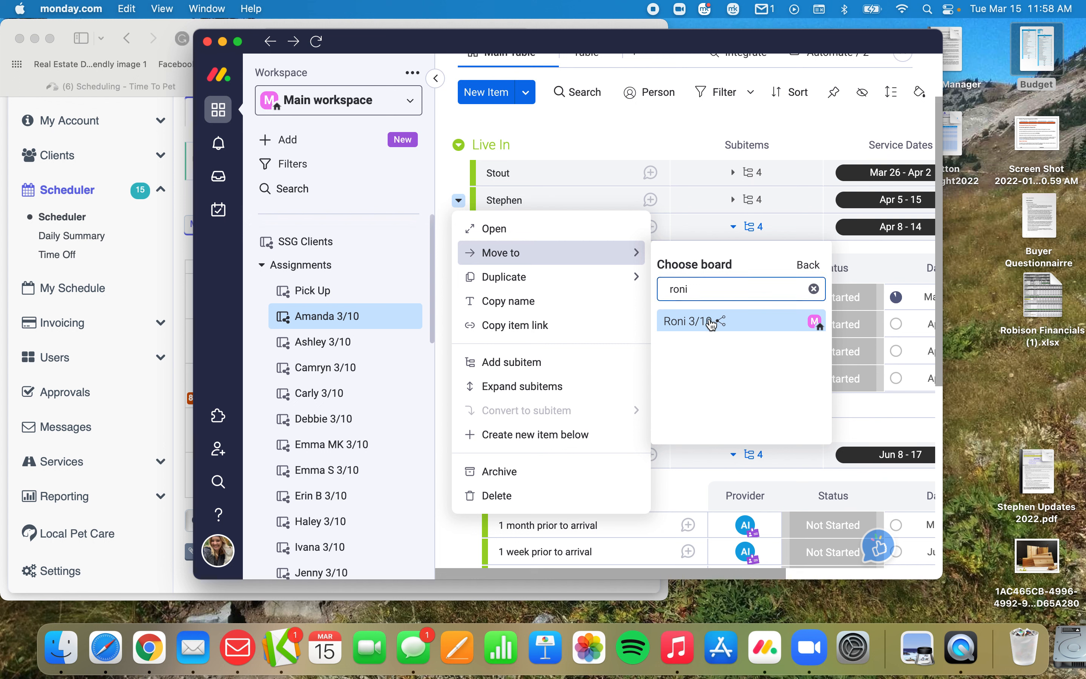
click(695, 320)
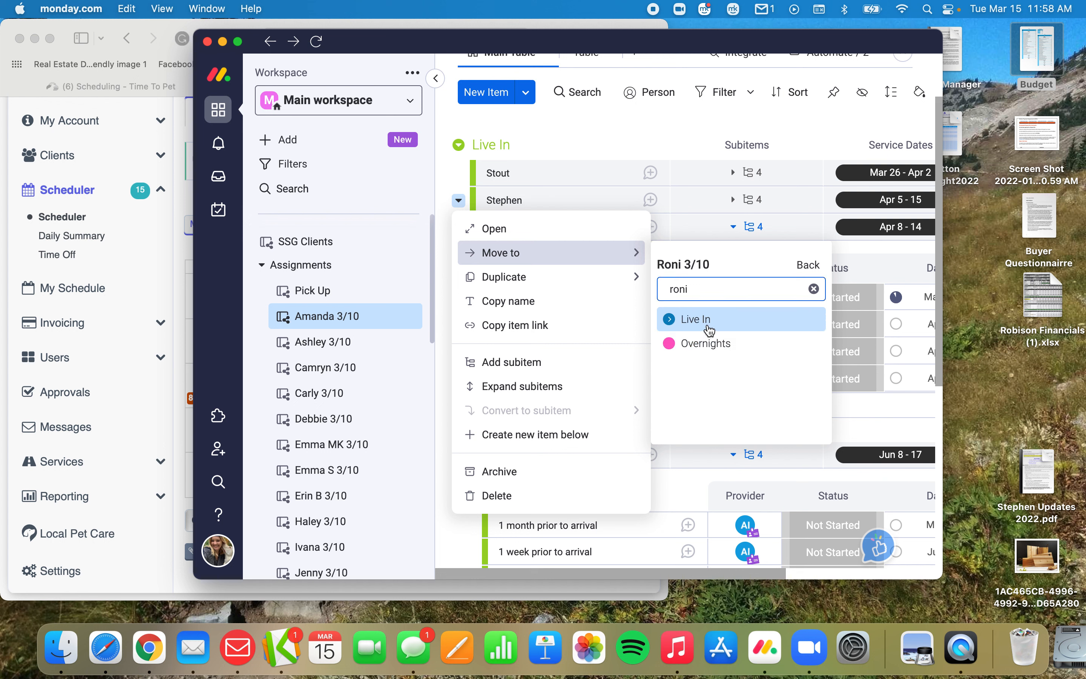
click(697, 320)
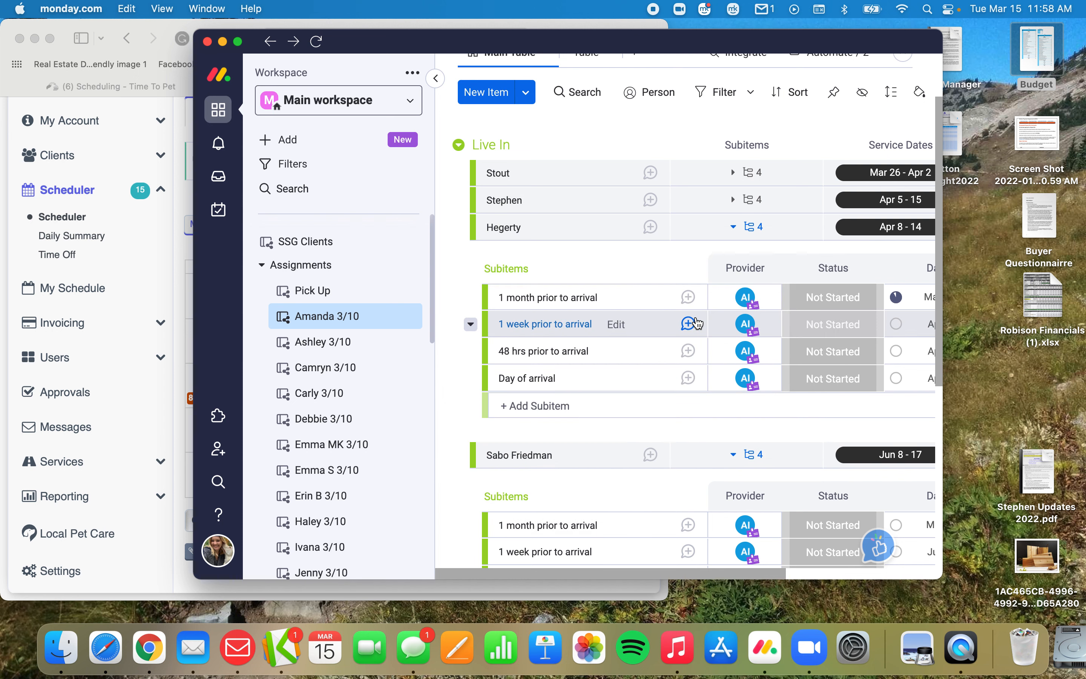
click(653, 392)
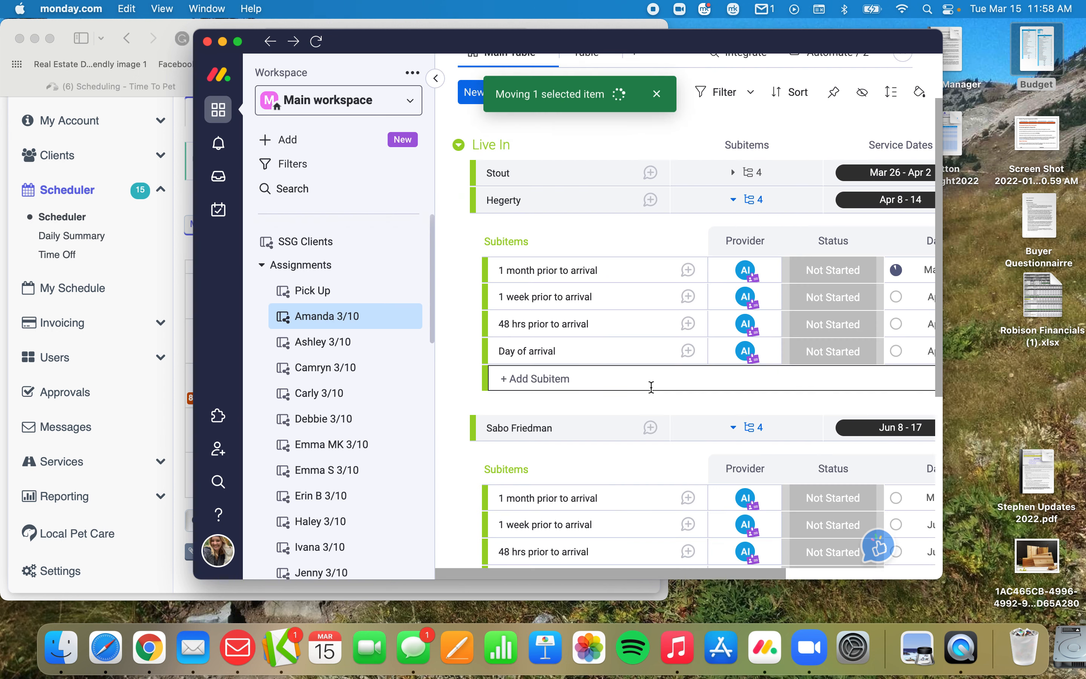
scroll(444, 252, down, 1)
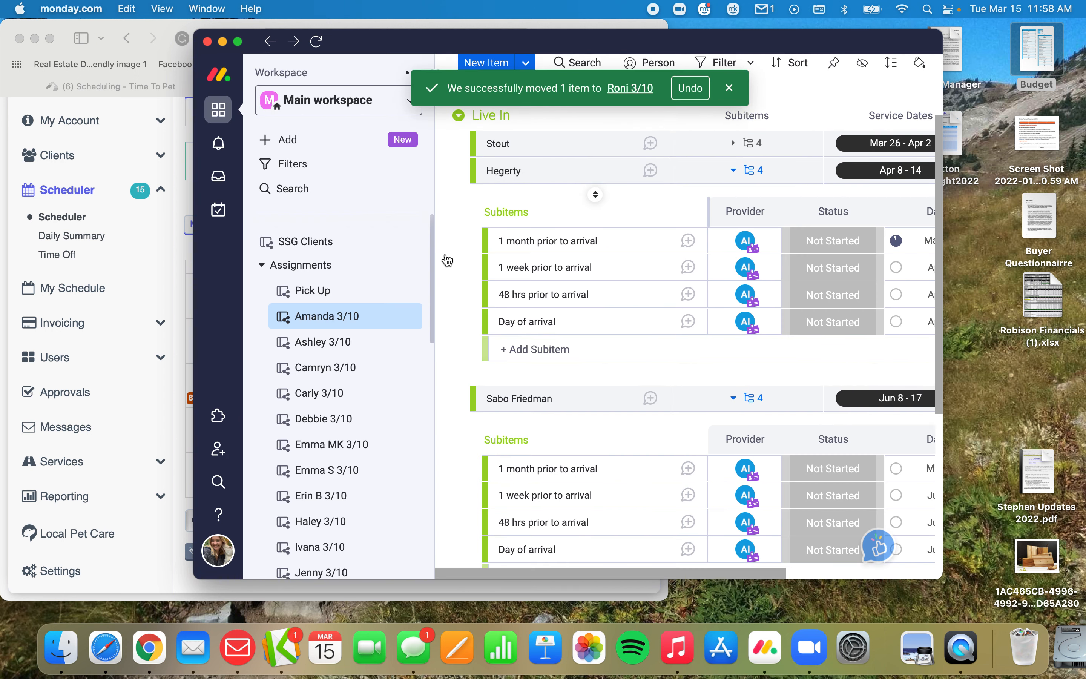
Expand the subitems of the Mar 26 - Apr 2 item and check the provider on each Live In booking's subitems.
scroll(776, 169, right, 3)
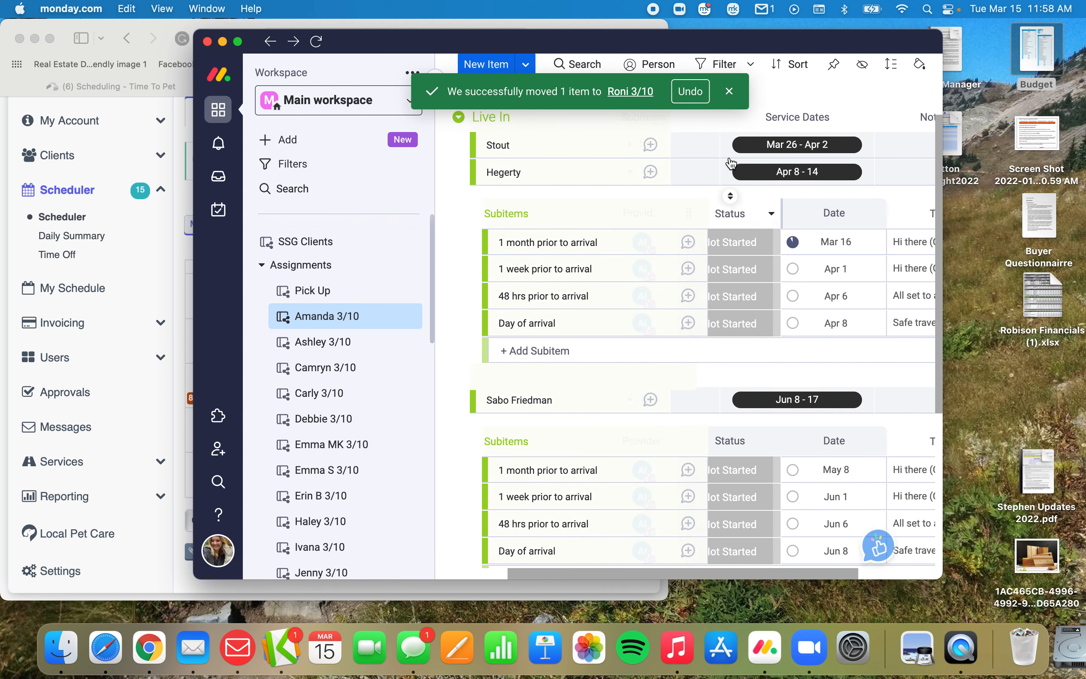
click(676, 144)
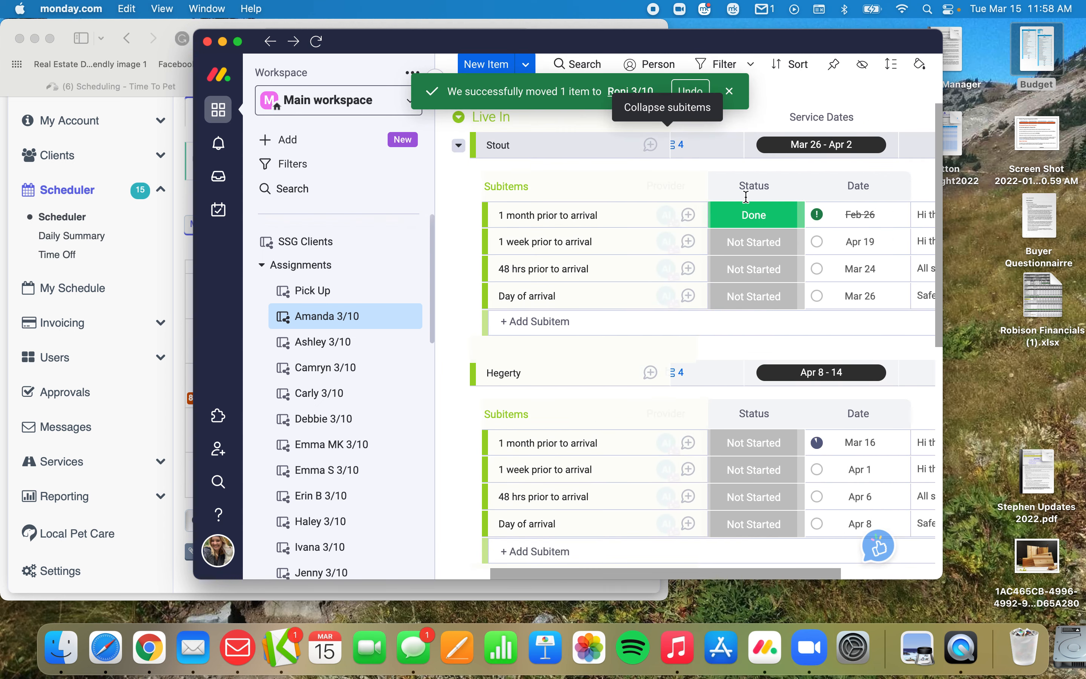
scroll(802, 230, right, 3)
scroll(803, 229, left, 5)
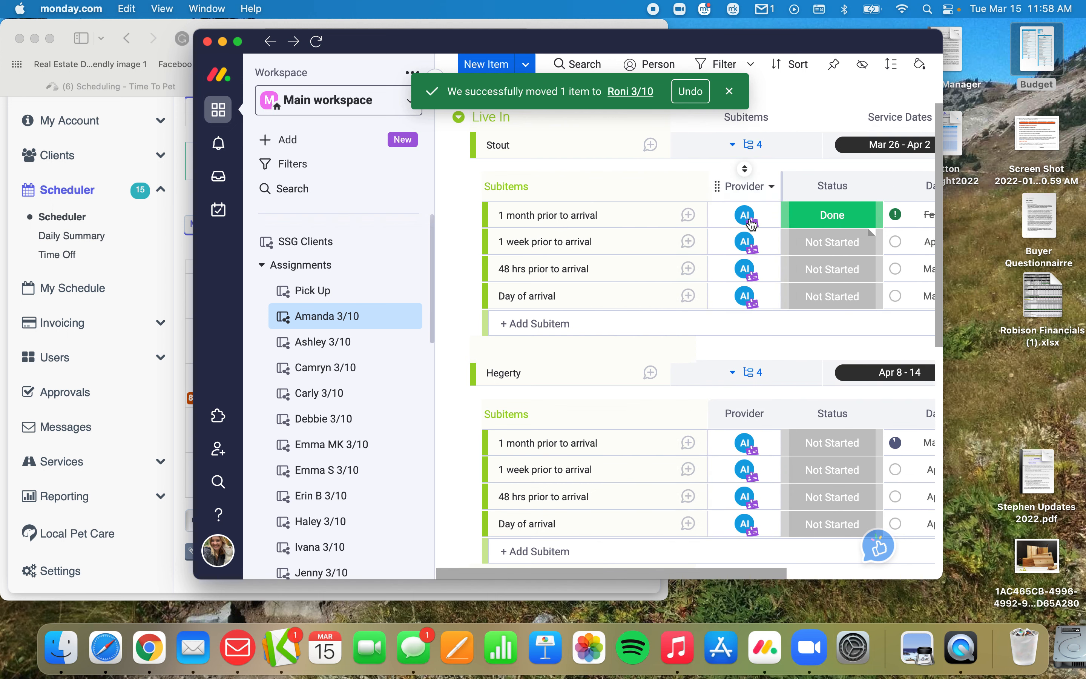
scroll(745, 221, down, 5)
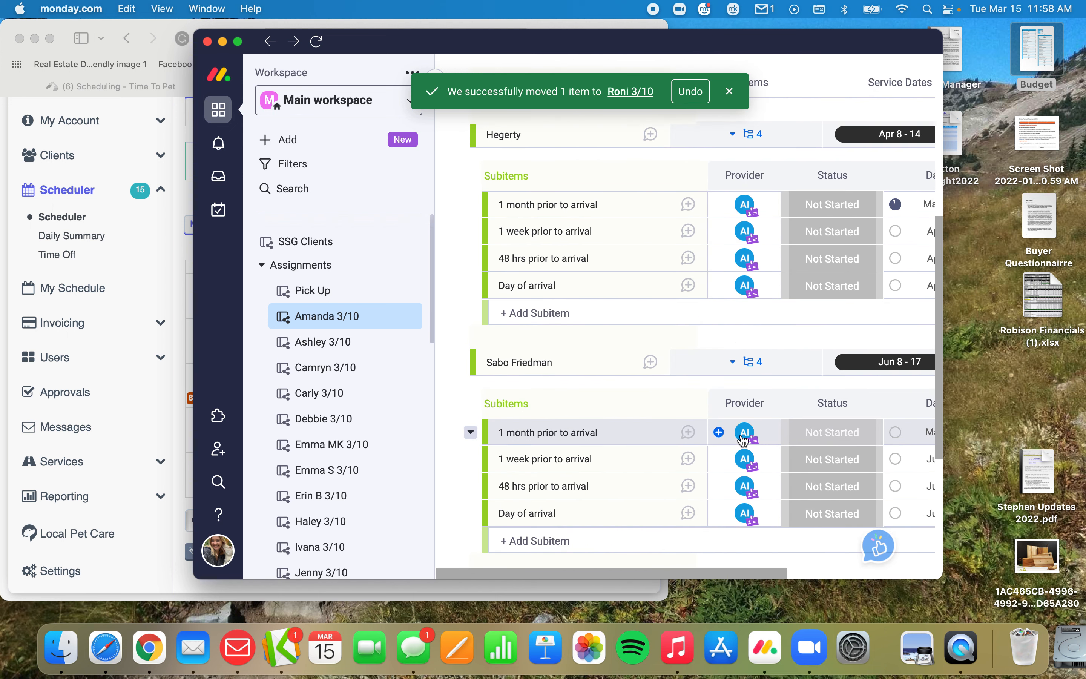
mouse_move(740, 438)
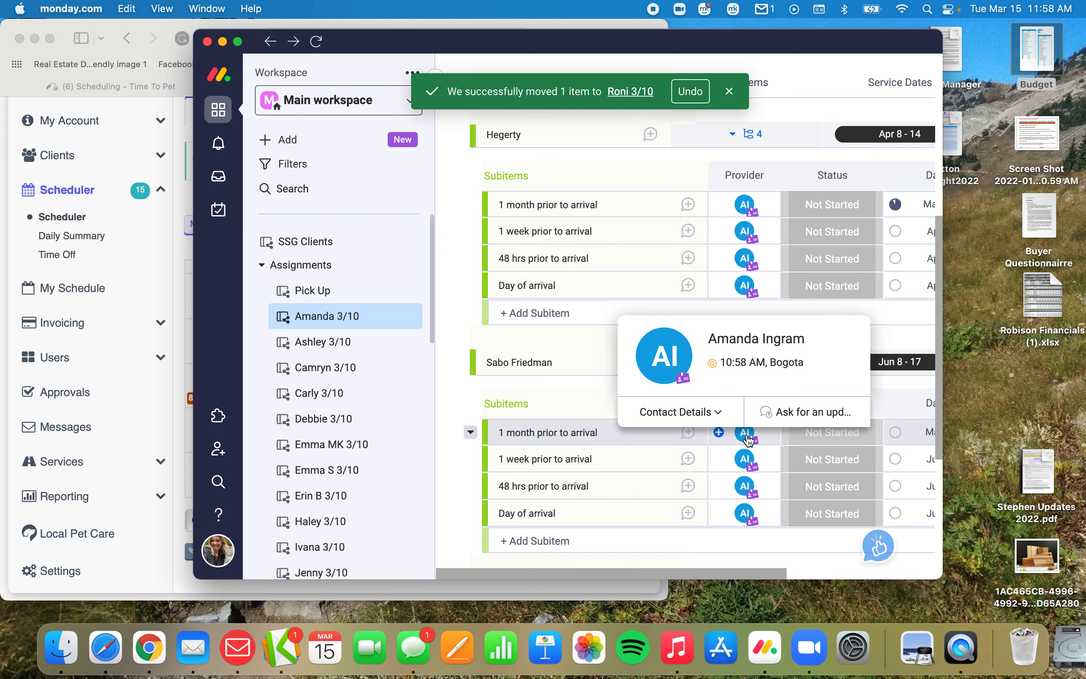
mouse_move(744, 469)
scroll(743, 466, down, 4)
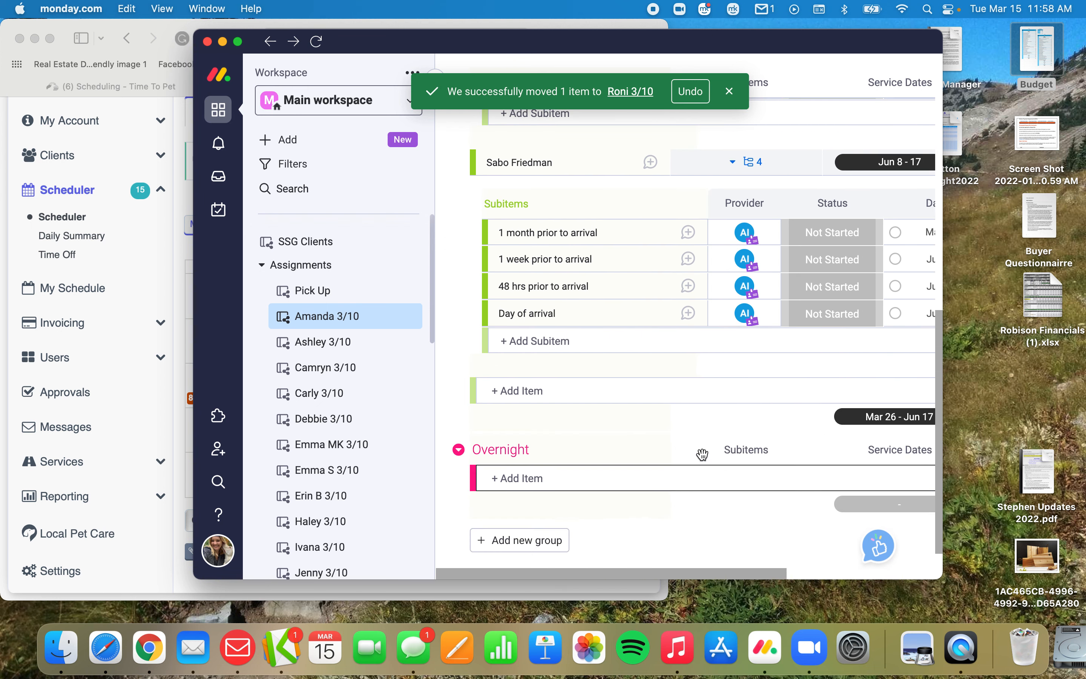
In Time To Pet, advance the schedule to May 2022 and filter it to all clients and the current board's sitter.
click(184, 277)
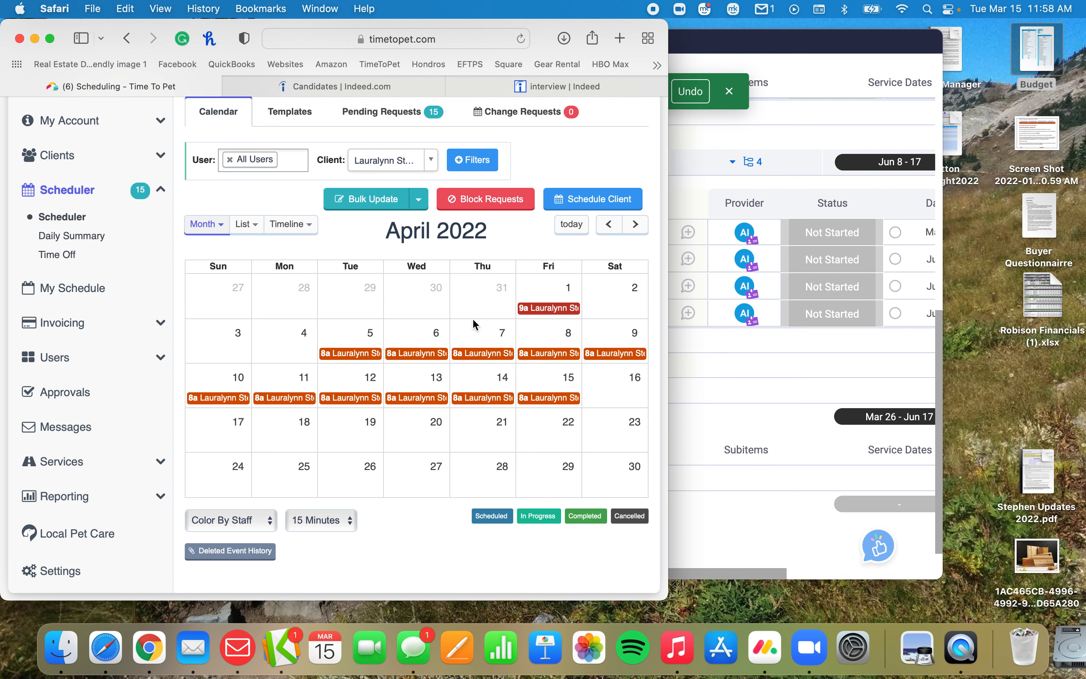
click(634, 224)
click(385, 162)
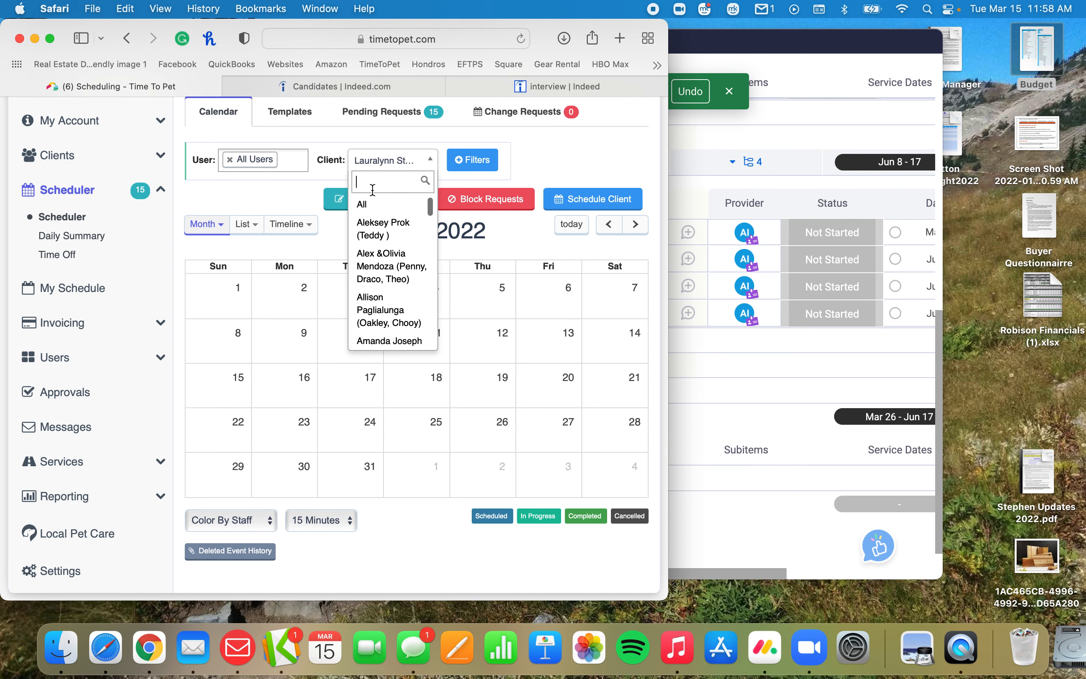
click(374, 206)
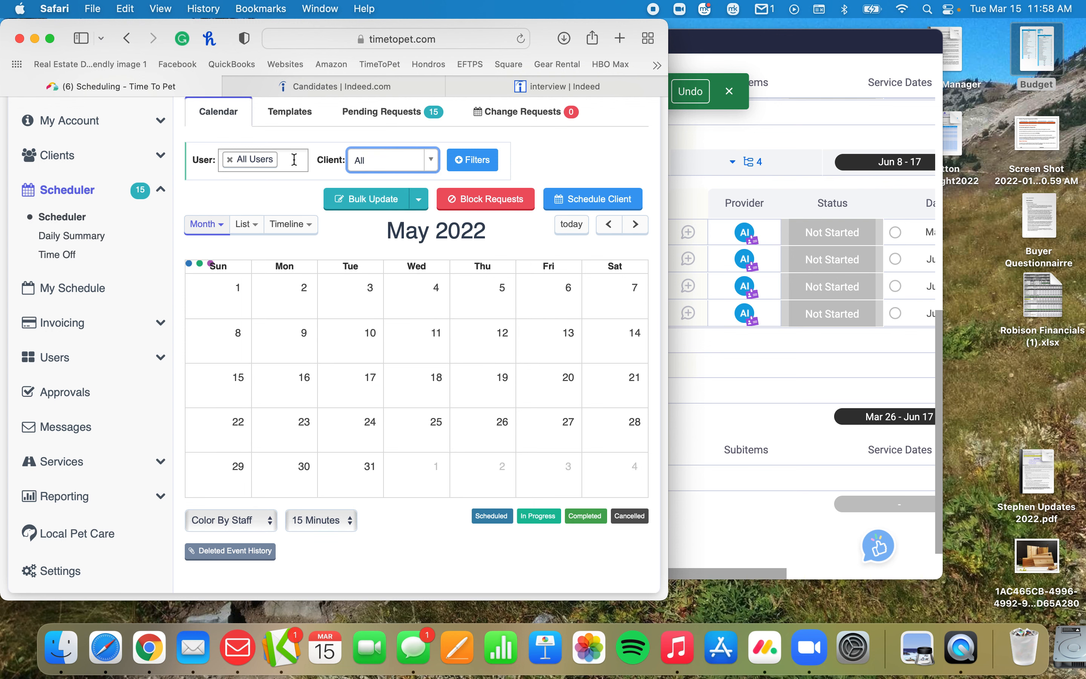
click(294, 159)
text(ama)
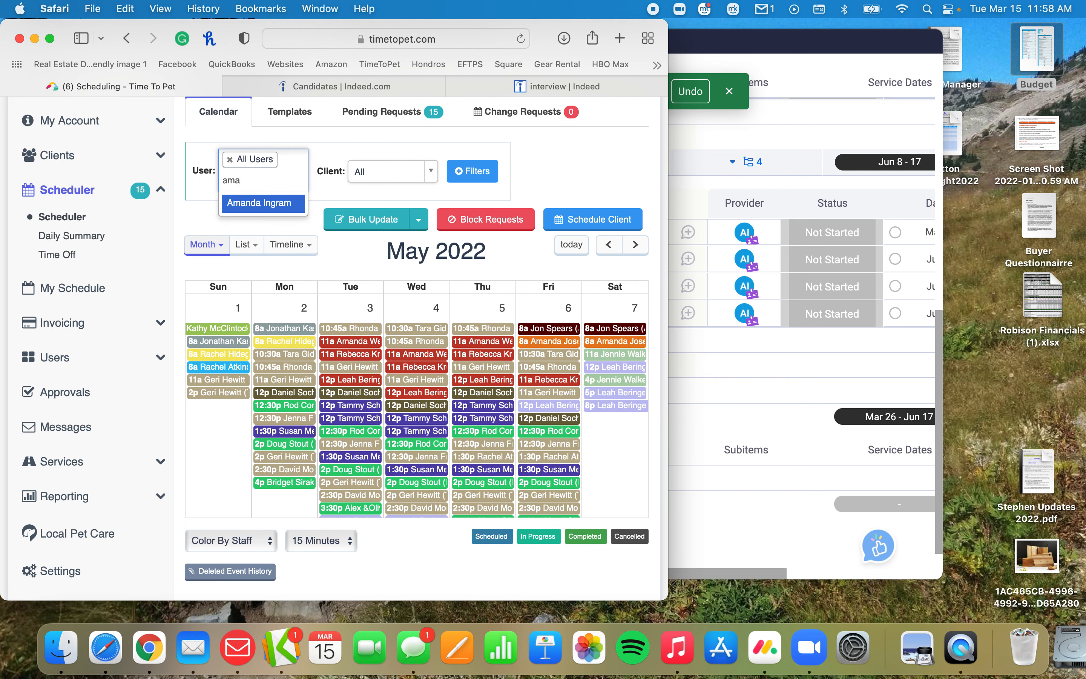
key(Return)
scroll(422, 305, down, 1)
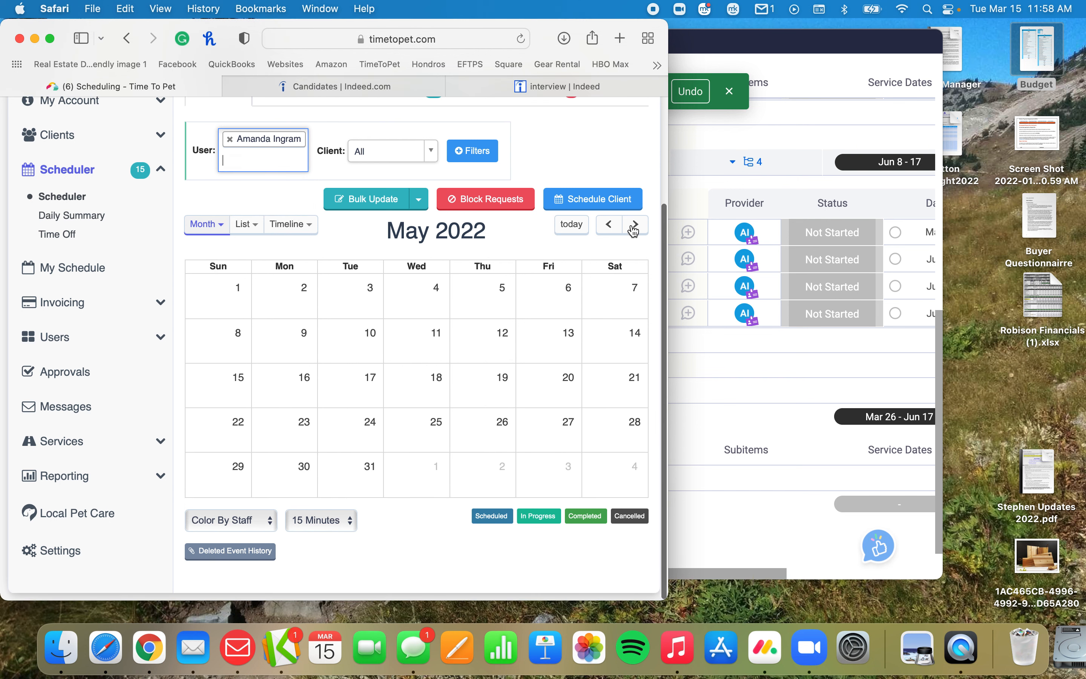
Go through the sitter's schedule month by month up to August 2022 and compare it with the bookings on the monday.com board.
click(635, 224)
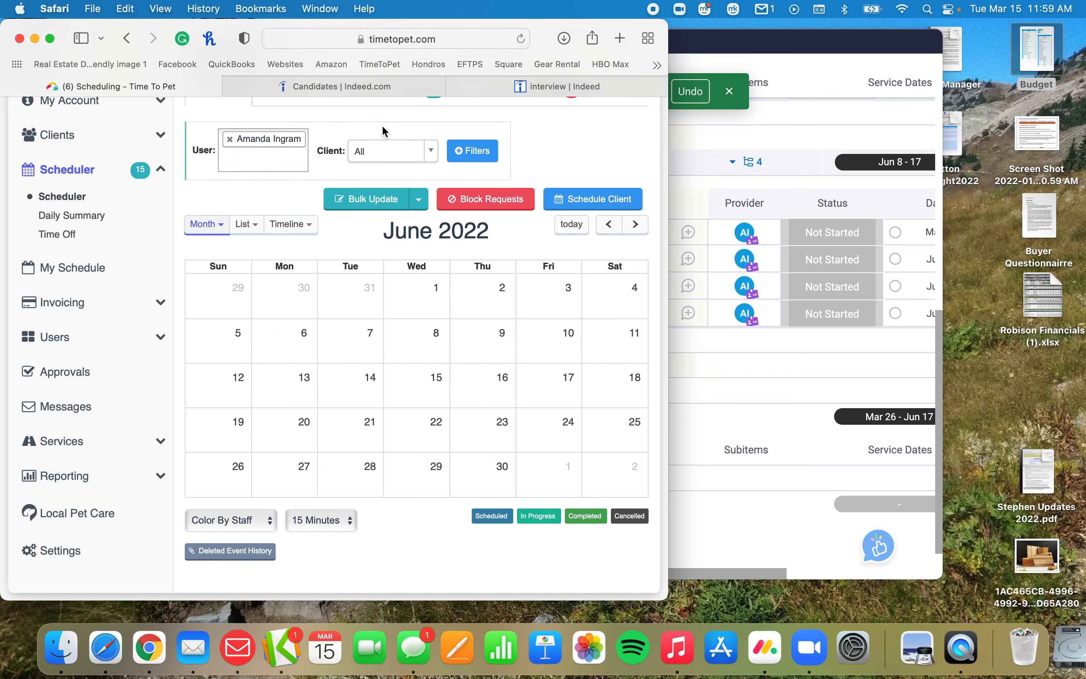
click(571, 224)
click(636, 226)
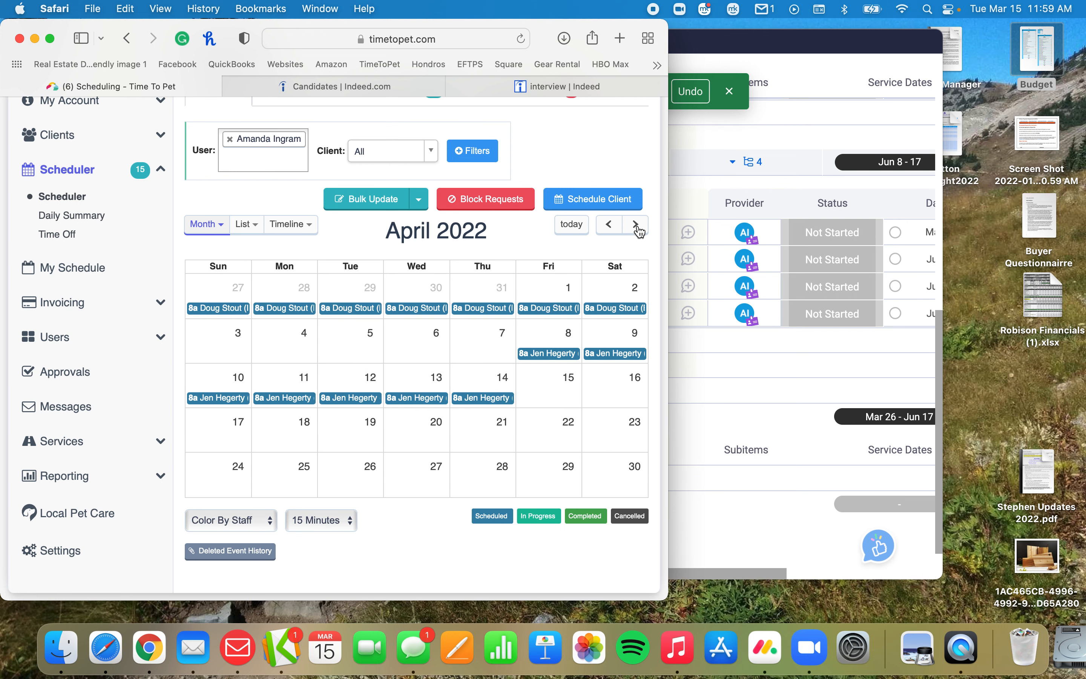
click(637, 225)
click(636, 226)
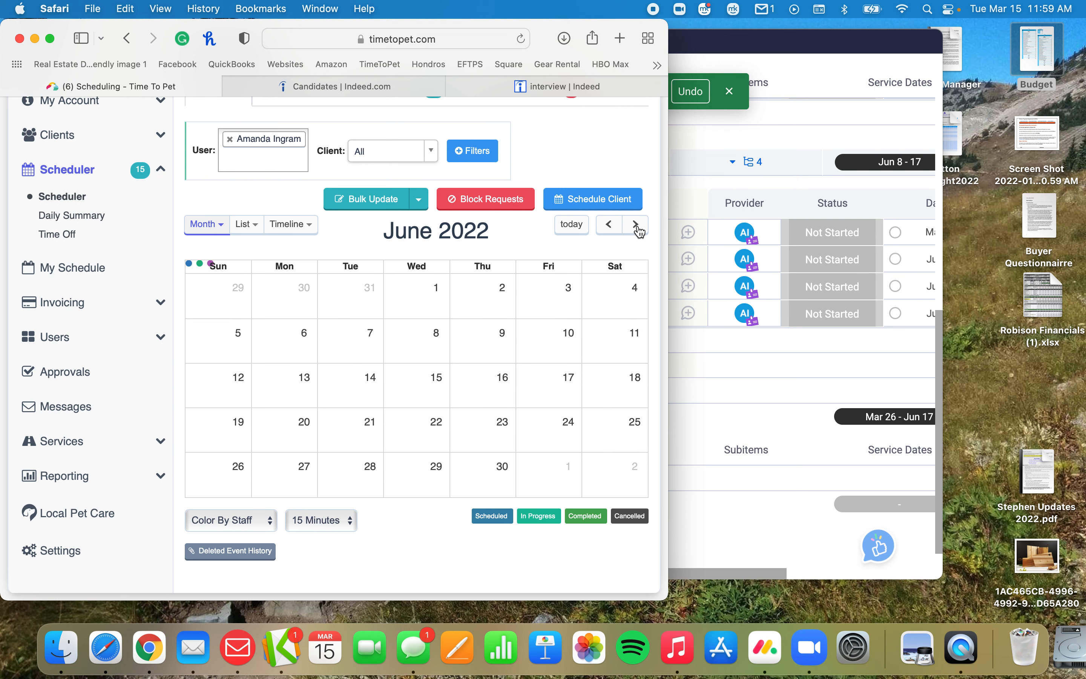
click(637, 226)
click(636, 225)
click(718, 359)
scroll(673, 342, up, 3)
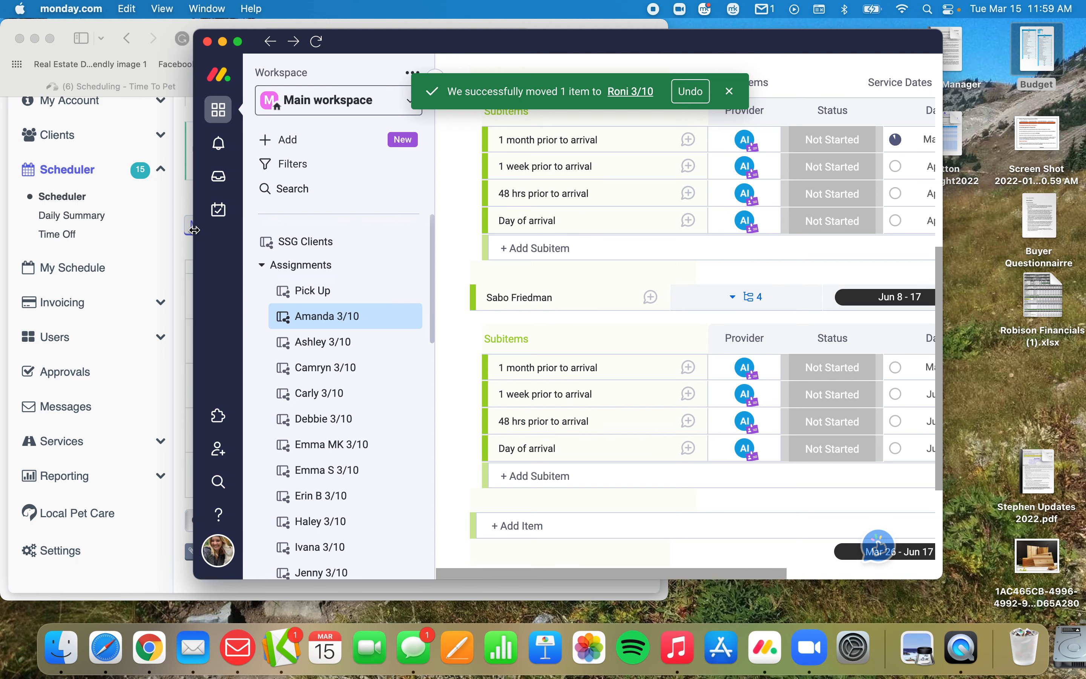
click(177, 255)
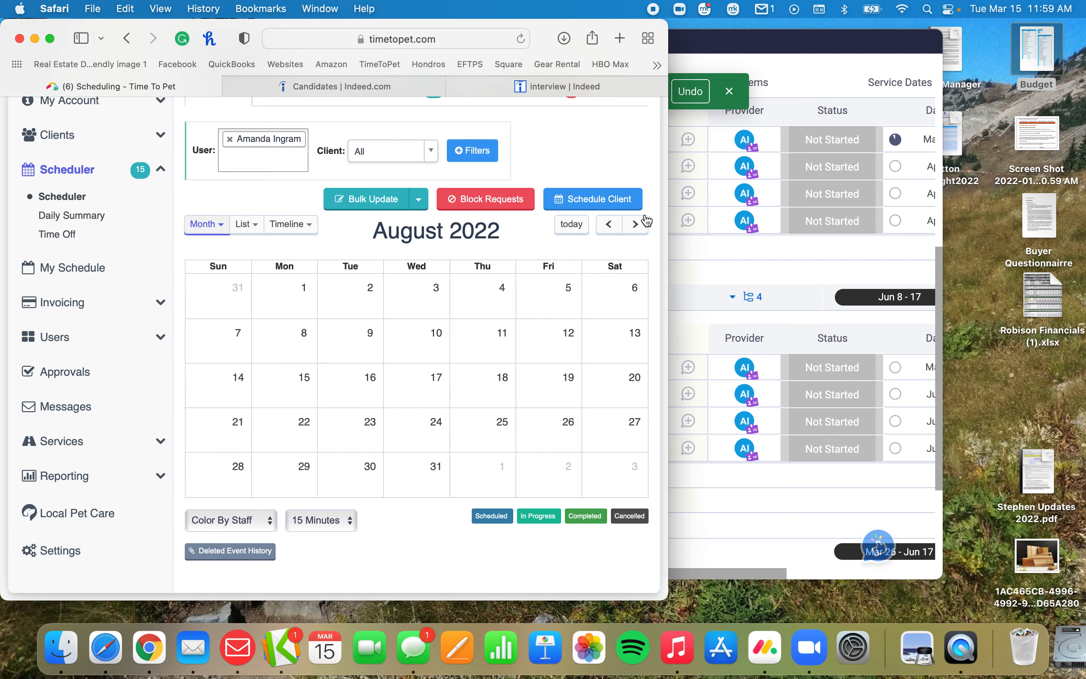
Back in monday.com, delete the Jun 8 - 17 item from the sitter's Live In group.
click(703, 256)
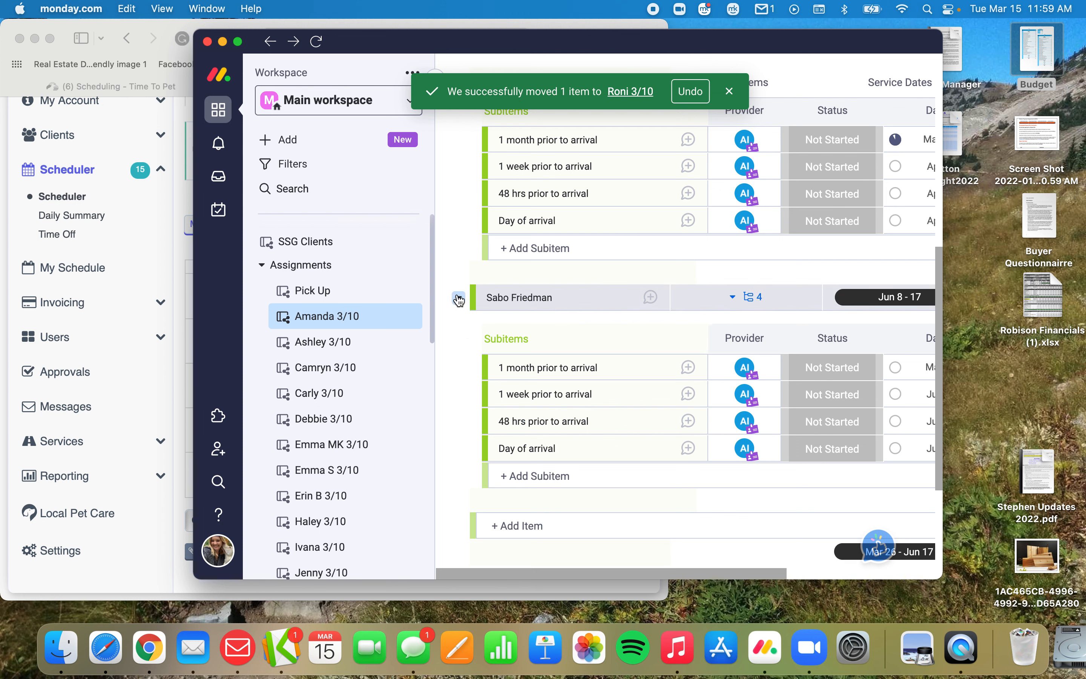
click(459, 299)
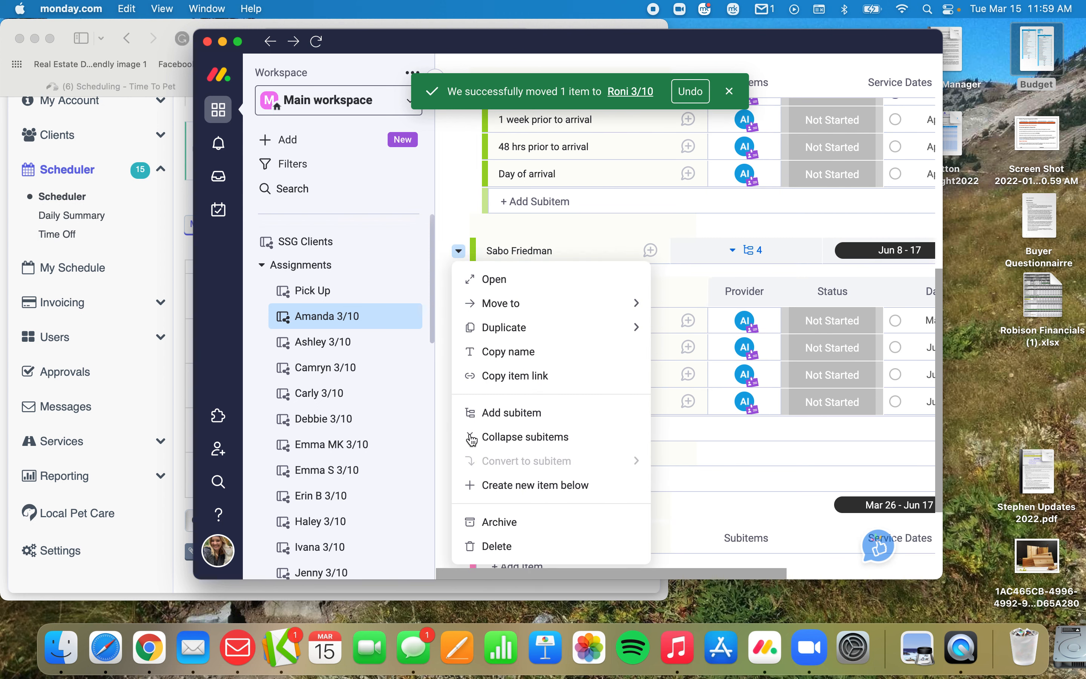
click(493, 546)
click(758, 174)
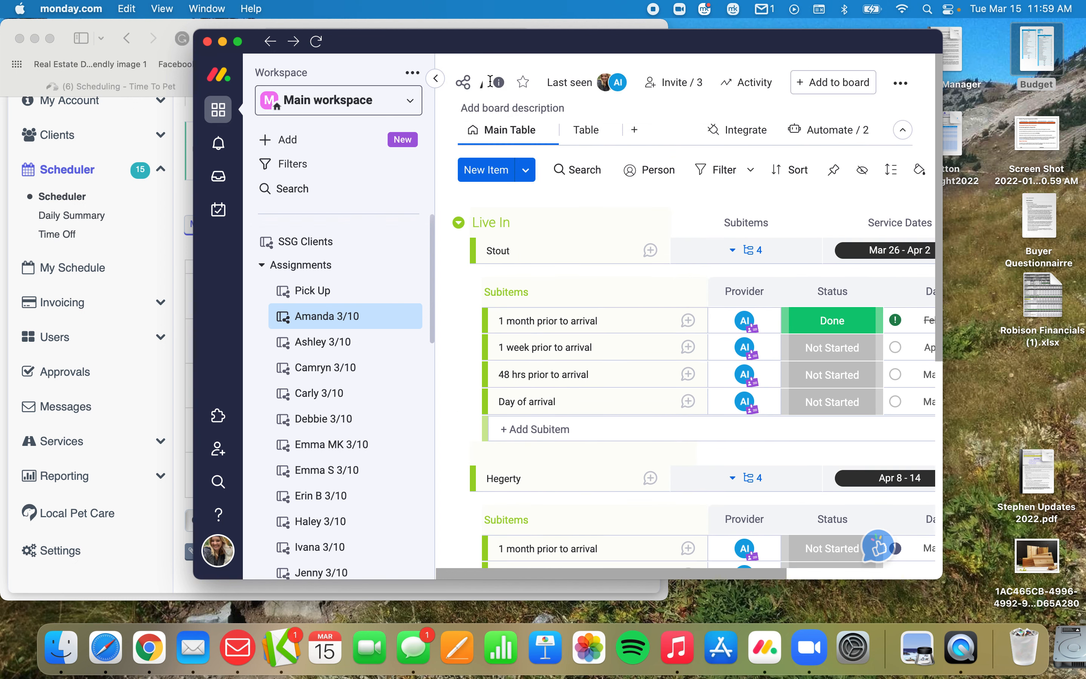
Change the date in the sitter's board title to 3/15, keeping the first name in front of it.
click(482, 82)
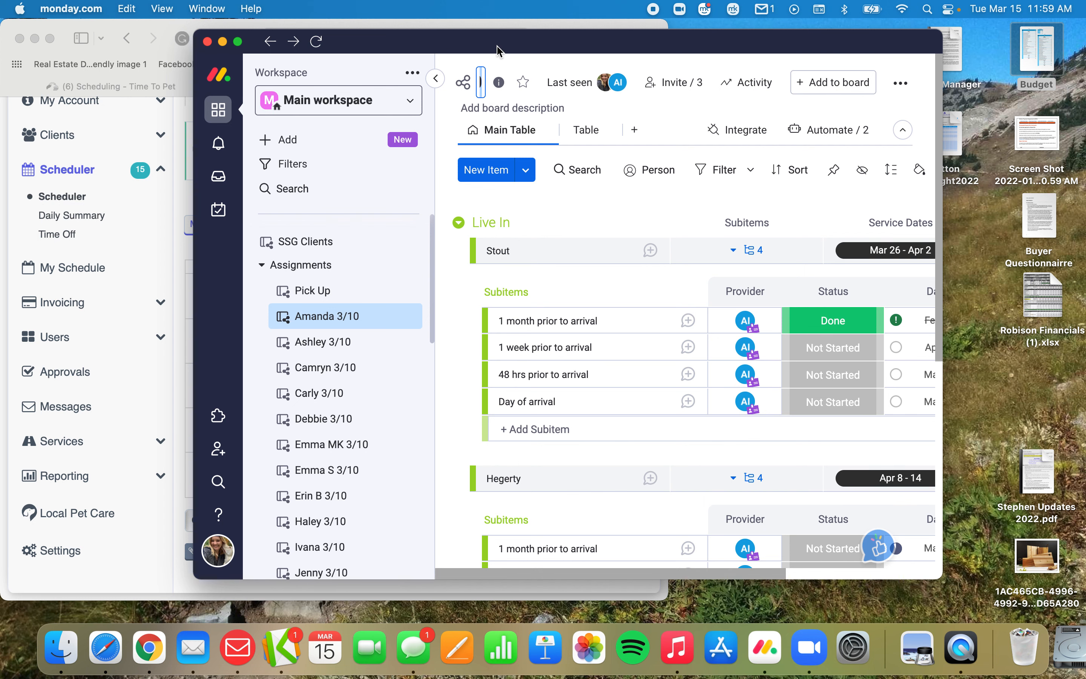
drag(493, 36, 342, 26)
drag(788, 25, 978, 23)
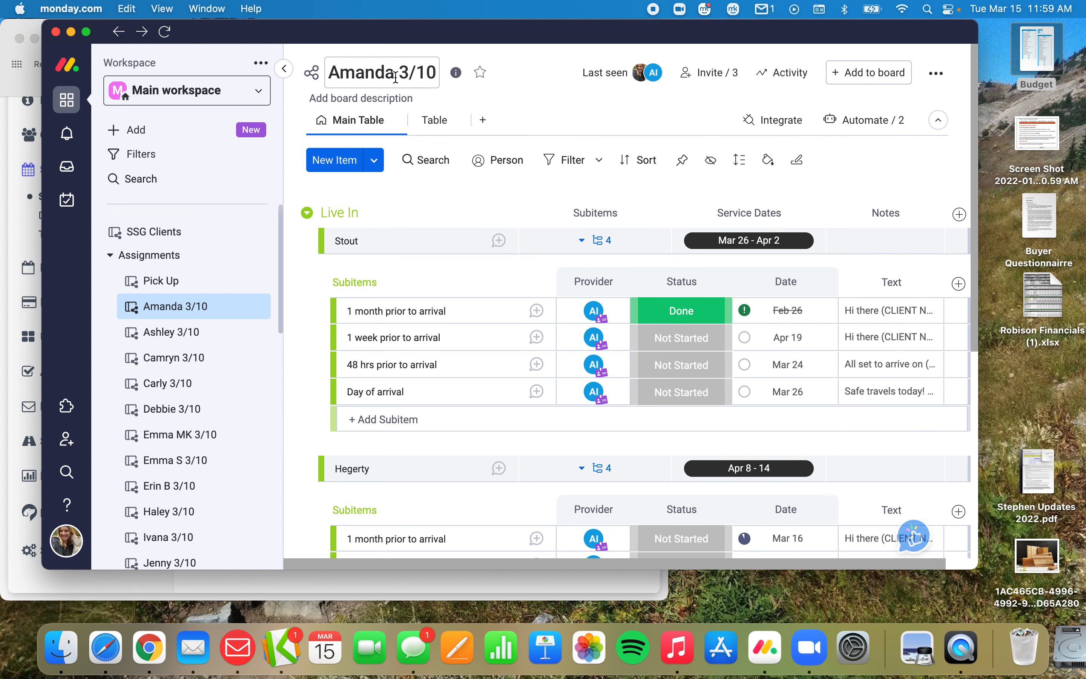
click(439, 70)
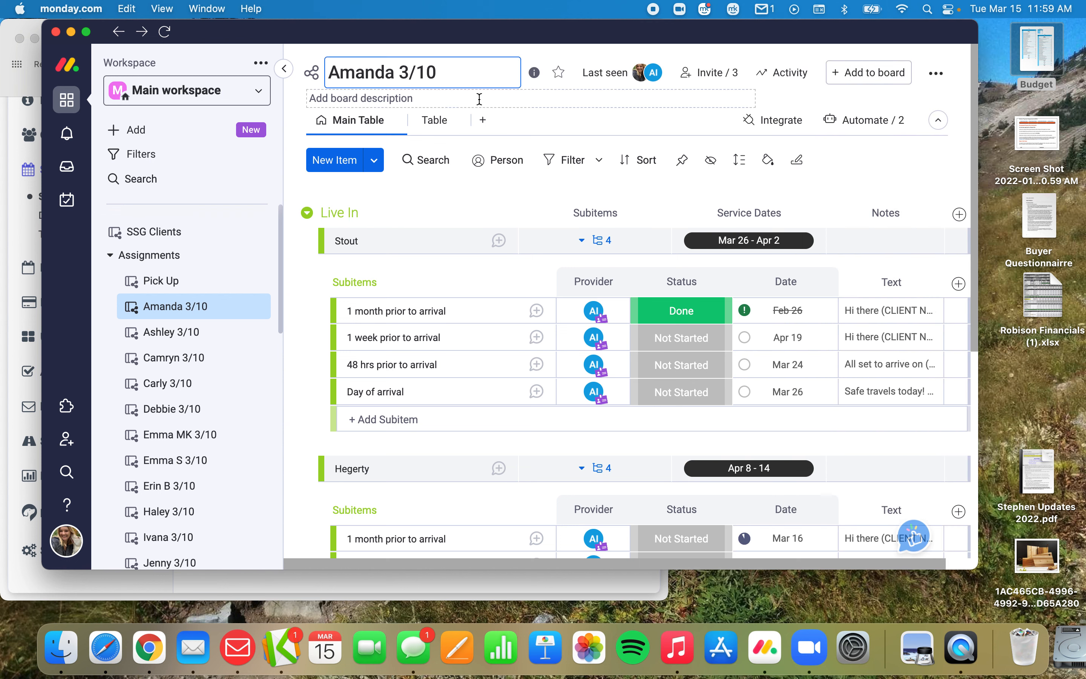
key(Return)
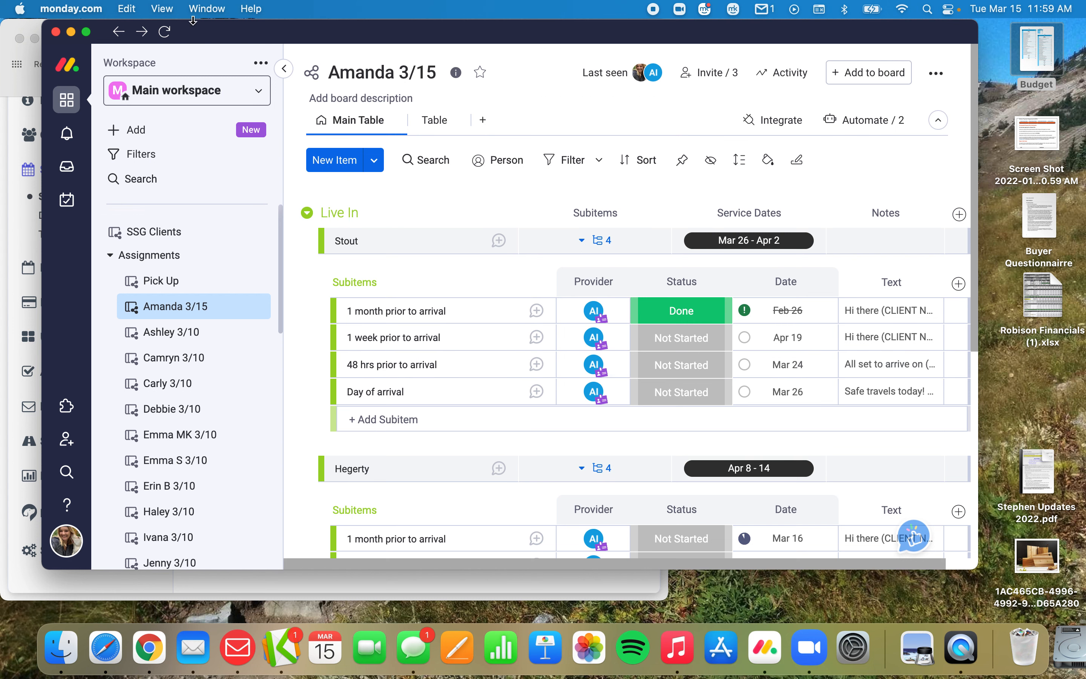
In Time To Pet, filter the schedule to the sitter of the next assignment board and show the current month, March 2022.
drag(203, 36, 312, 18)
click(71, 194)
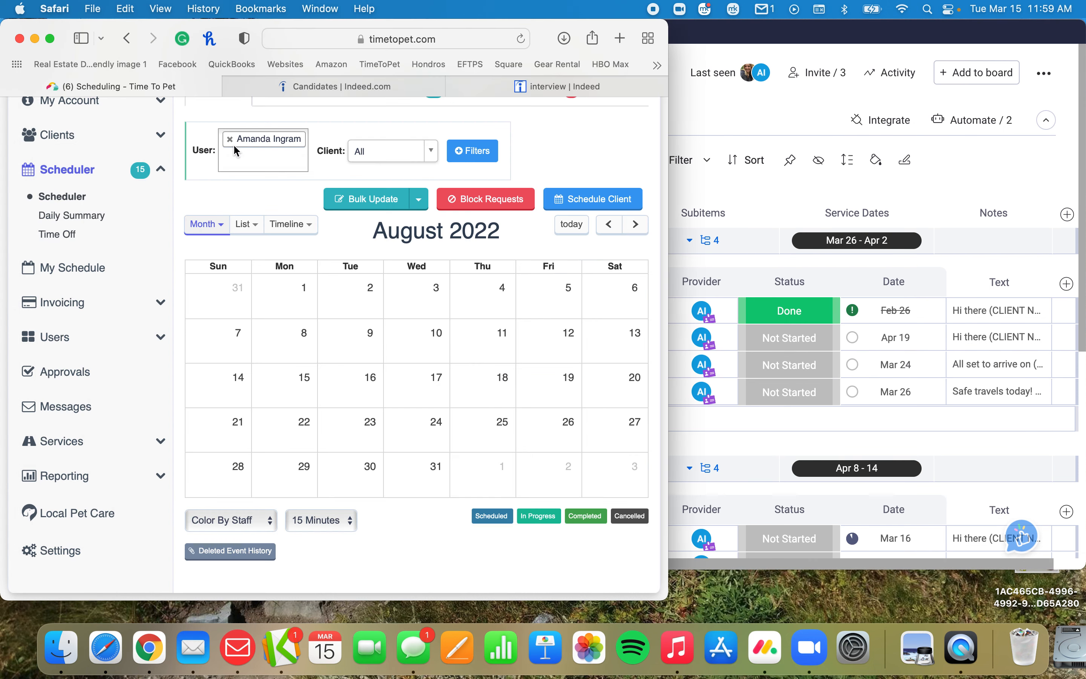
click(231, 140)
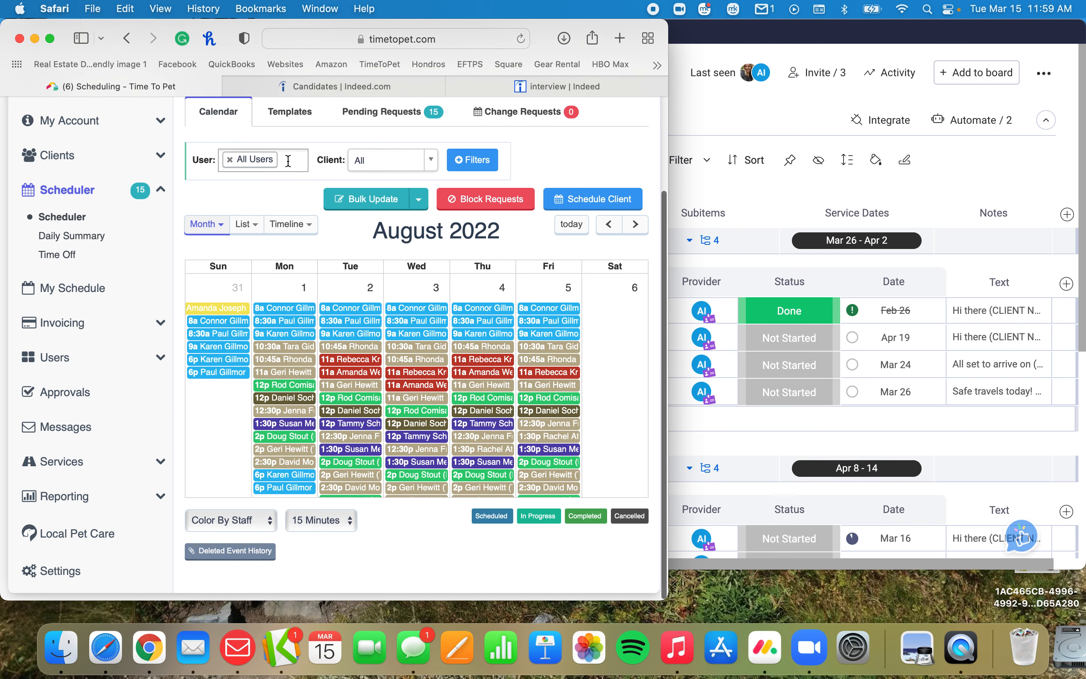
click(279, 160)
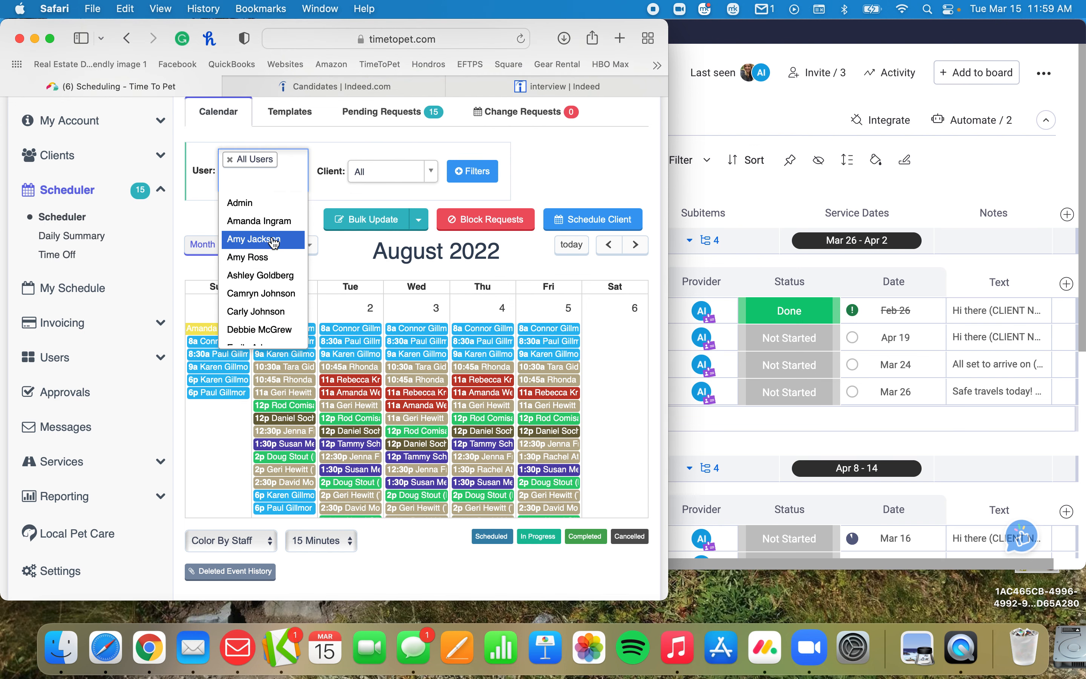
click(263, 281)
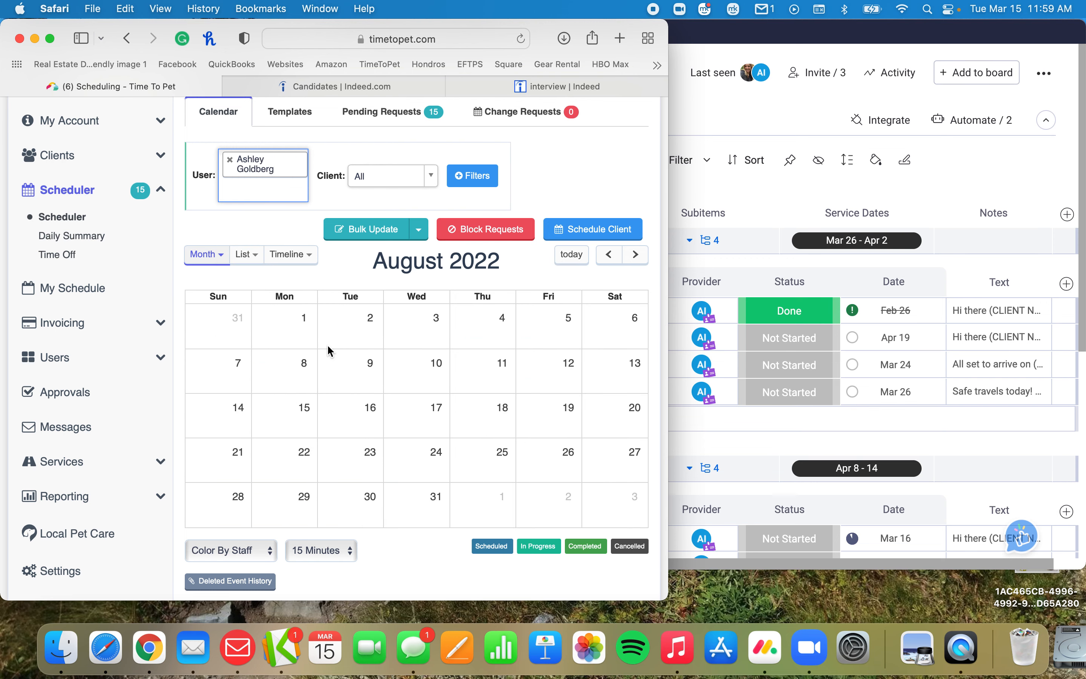
scroll(444, 390, down, 2)
click(569, 224)
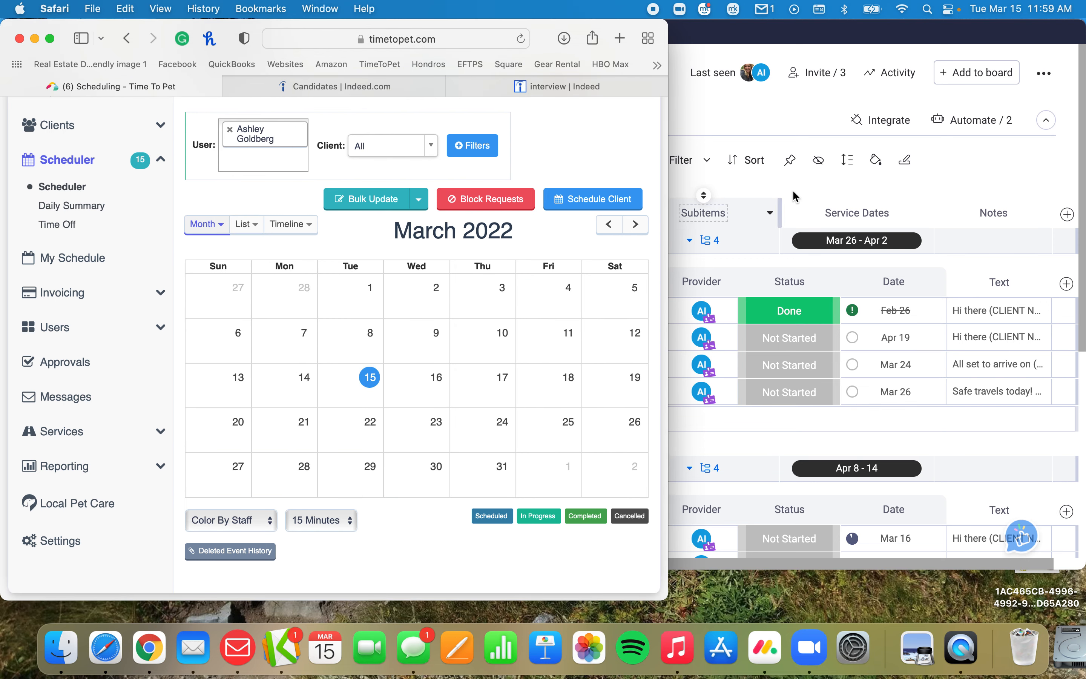
Back in monday.com, open the assignment board of the sitter just filtered in Time To Pet.
click(726, 200)
click(277, 336)
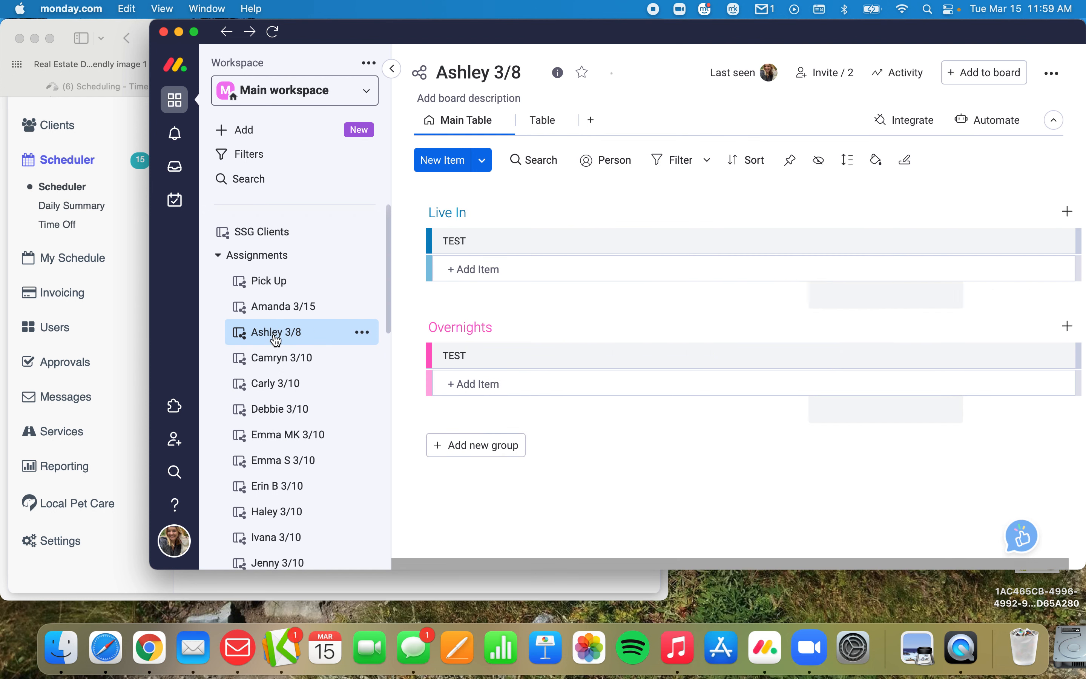